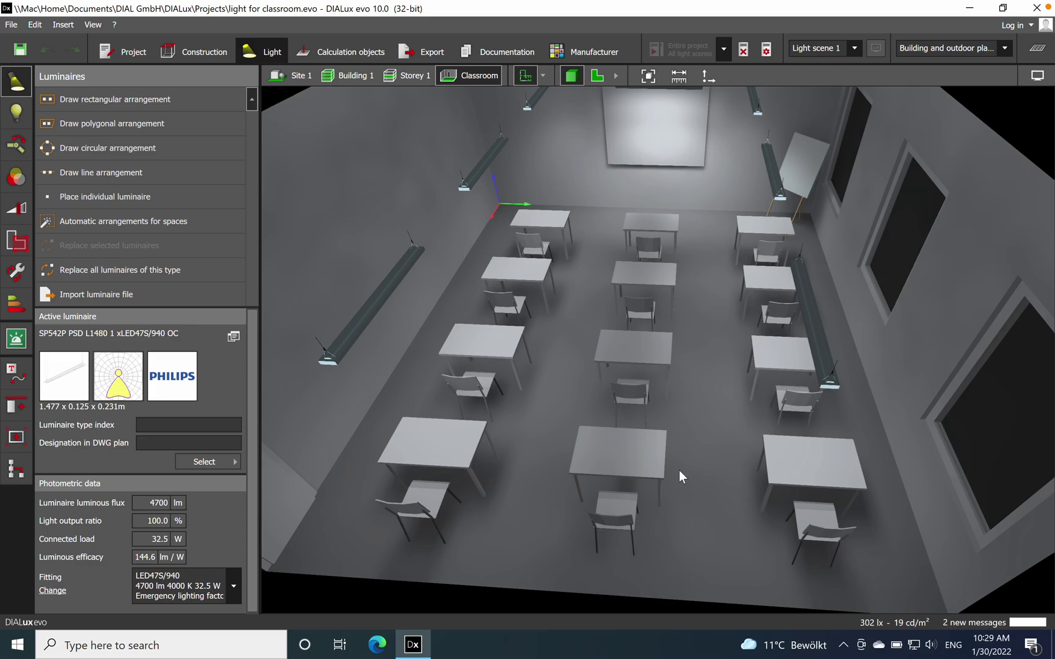
- Orbit the classroom from the top-down angle to eye level and zoom to frame the desks and luminaires
right_drag(597, 379, 695, 431)
middle_drag(695, 431, 637, 412)
scroll(637, 412, up, 2)
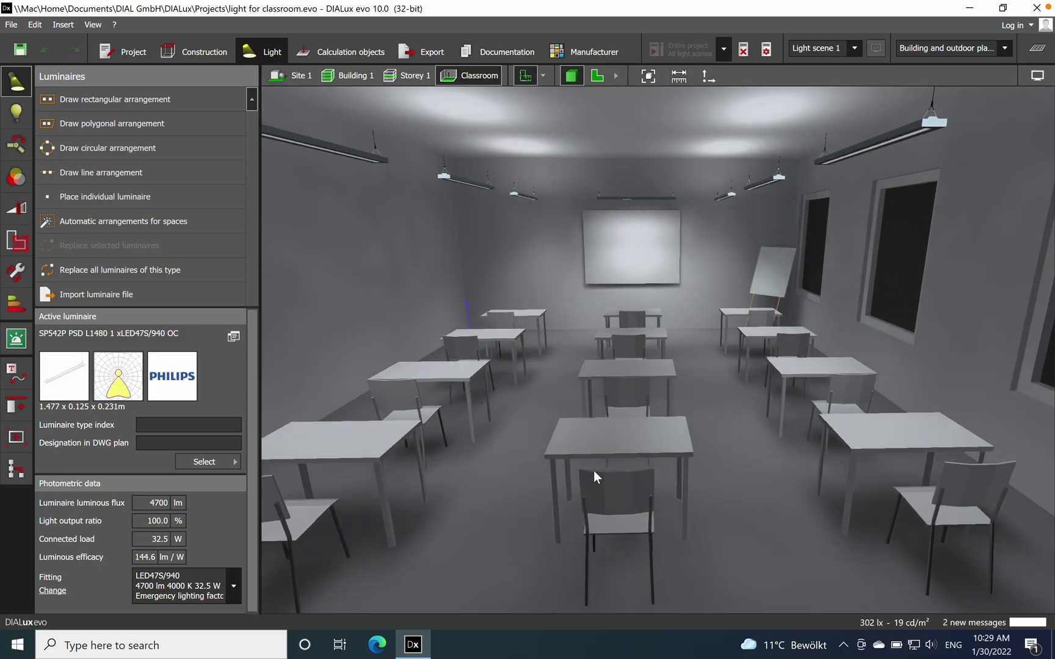
scroll(577, 432, down, 2)
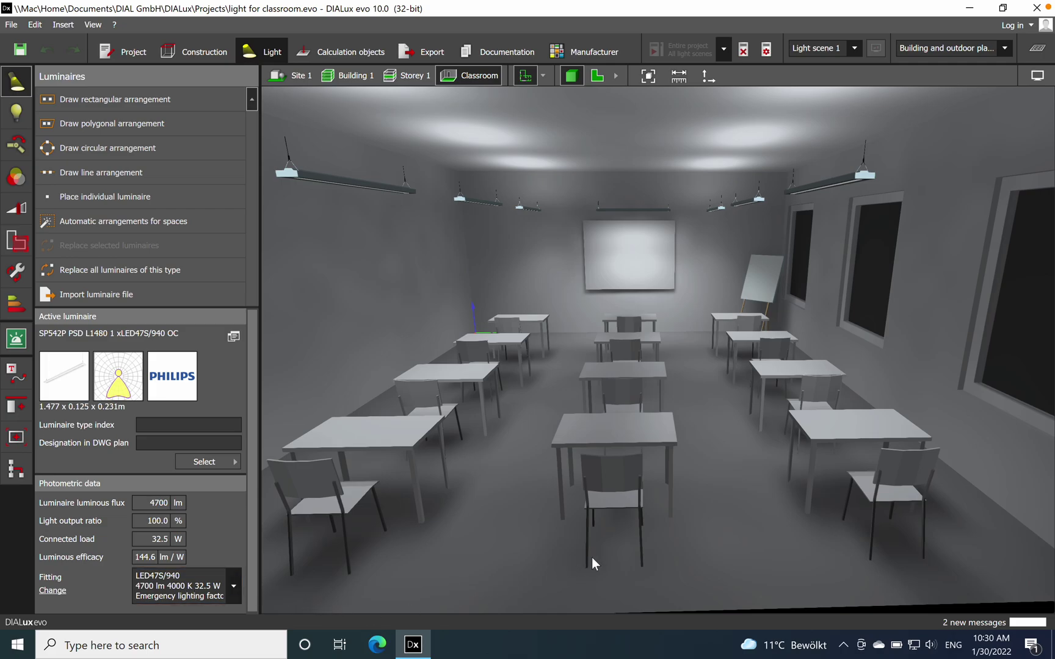
drag(593, 557, 547, 468)
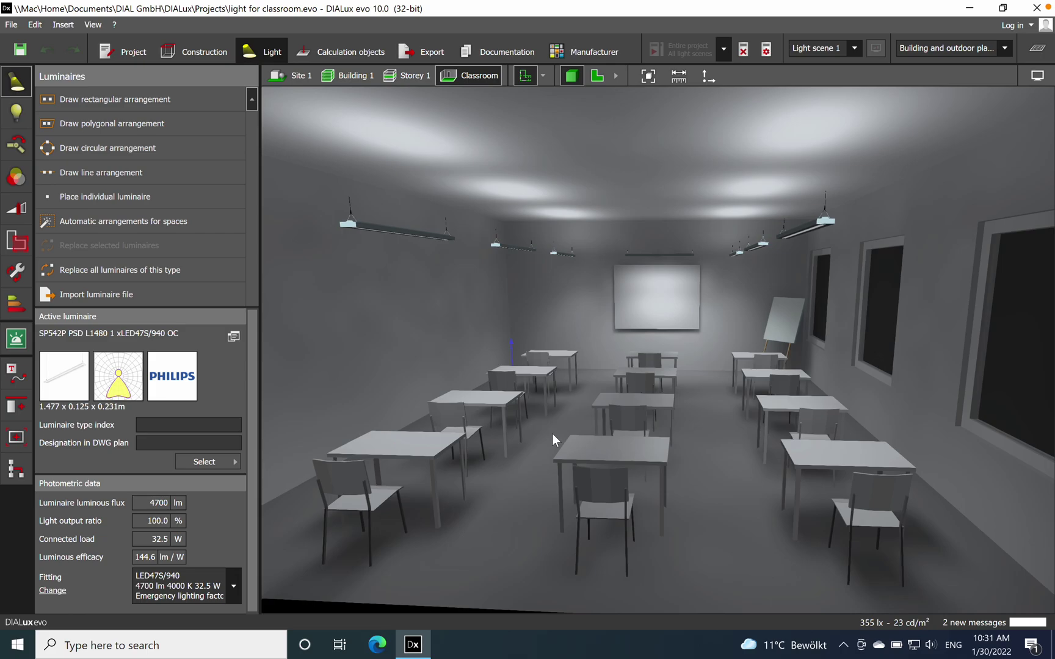
drag(664, 413, 701, 399)
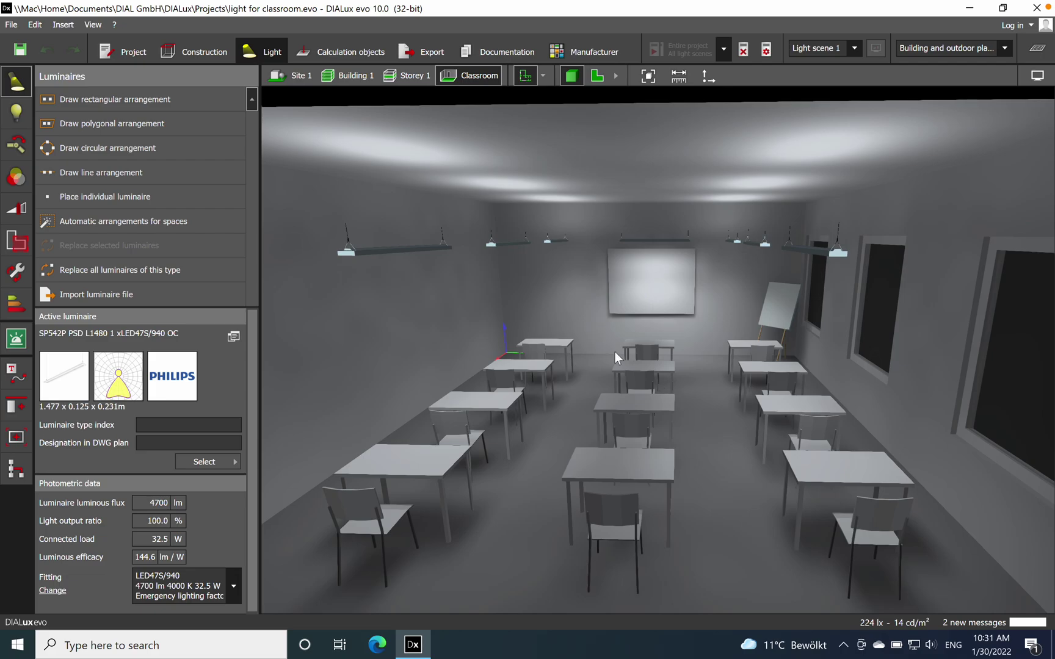
drag(618, 354, 639, 353)
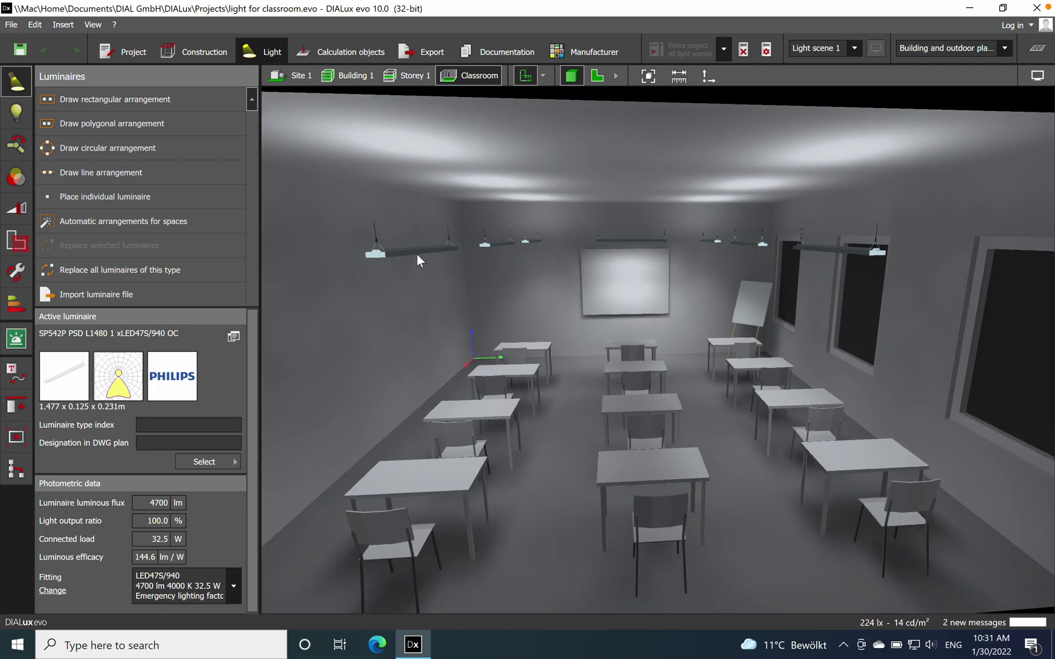
- Select a ceiling luminaire and show its lamp data: LED47S/940, 4700 lm, 4000 K, CRI 90
click(384, 252)
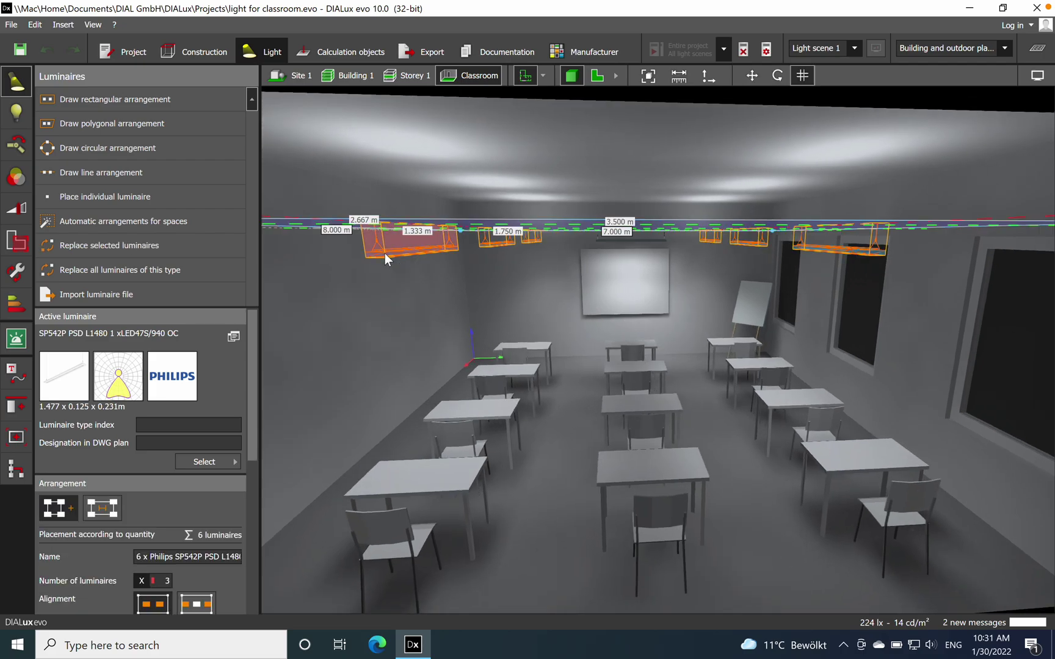
click(19, 116)
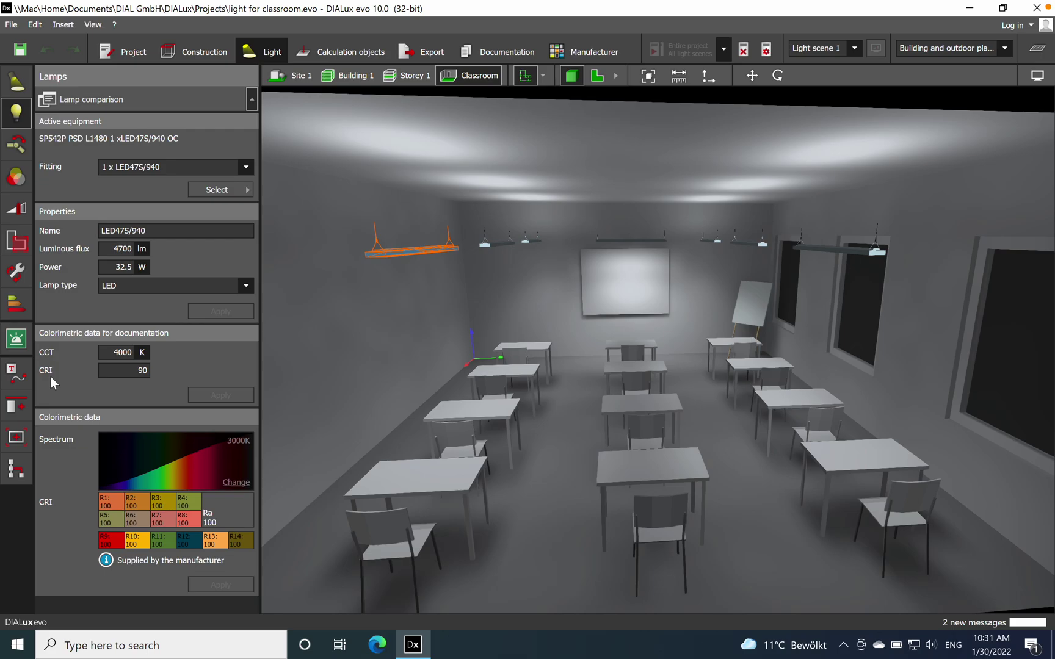
drag(335, 490, 471, 464)
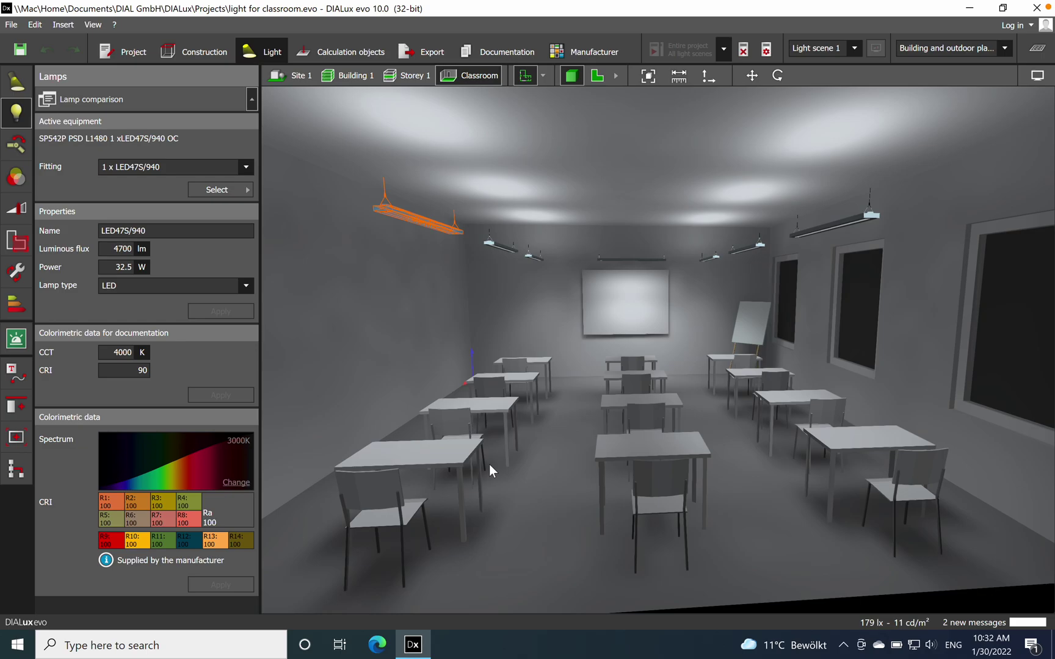
middle_drag(558, 450, 543, 420)
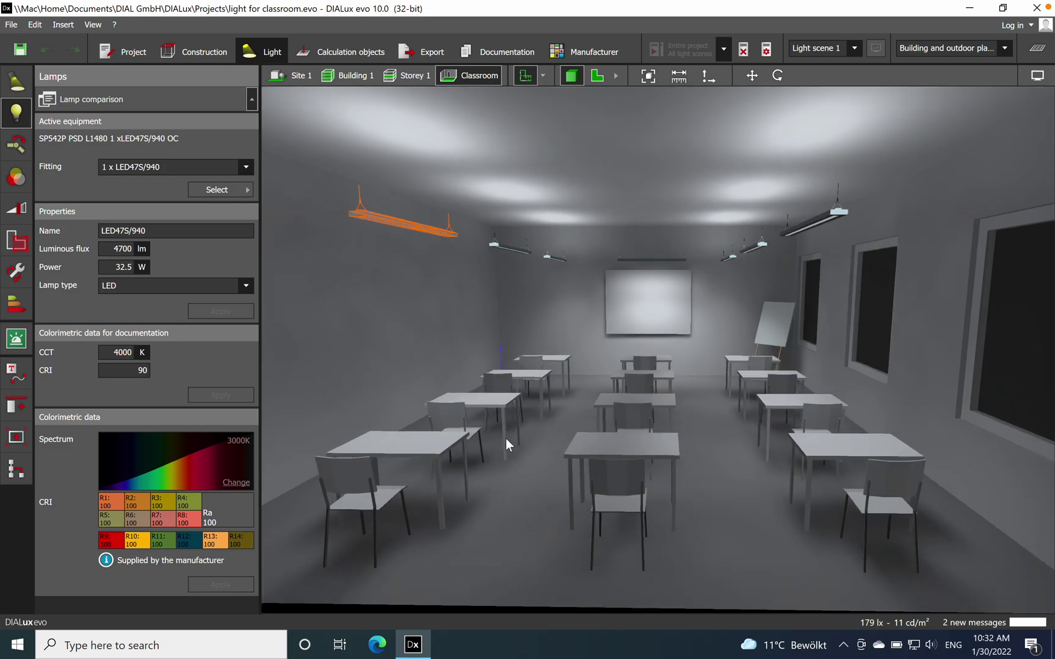
- Select the six same-type ceiling luminaires, excluding the one above the front-wall board
double_click(415, 232)
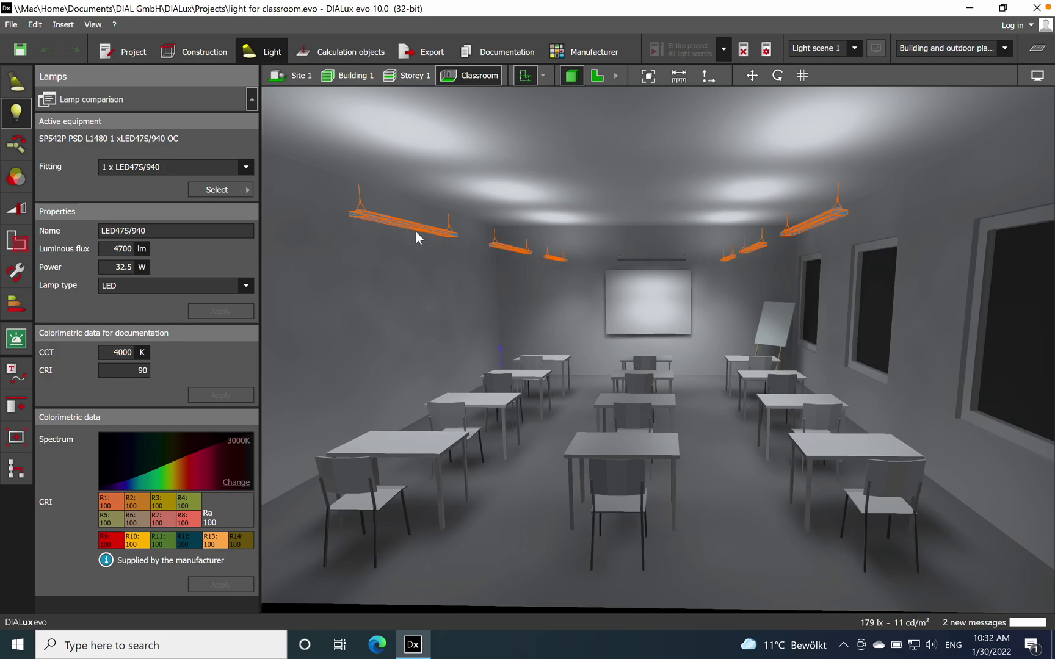
click(651, 259)
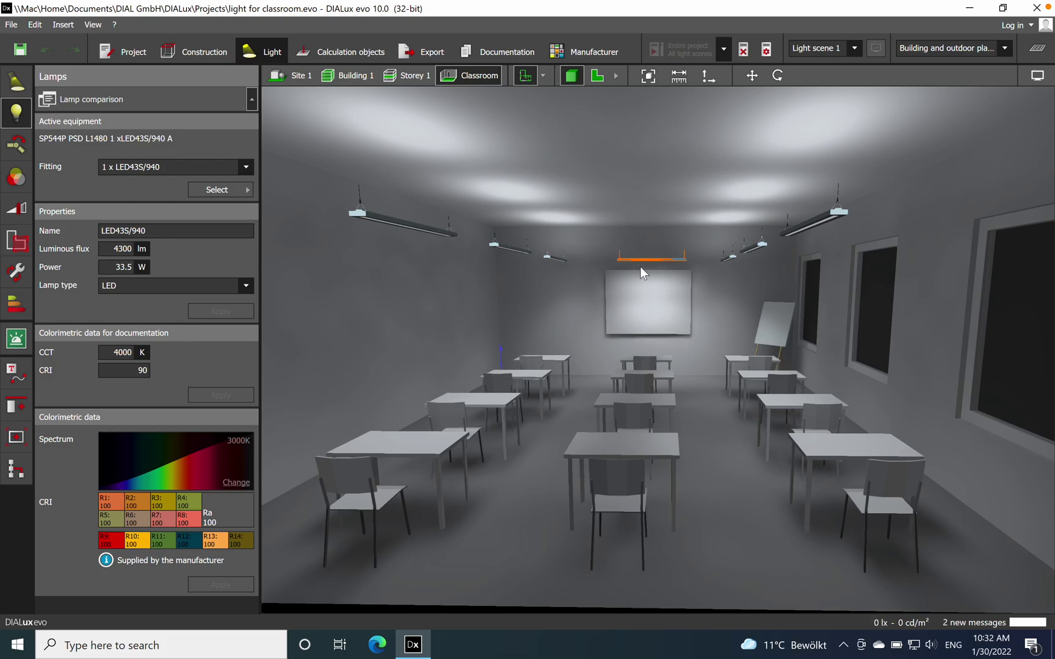
click(421, 230)
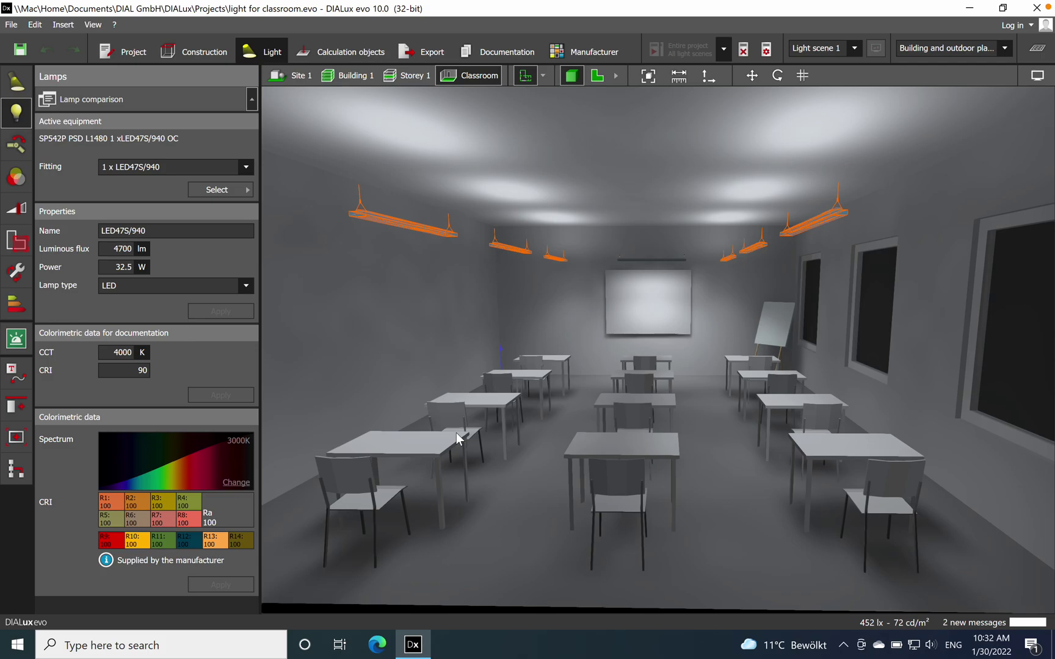
right_drag(456, 433, 550, 416)
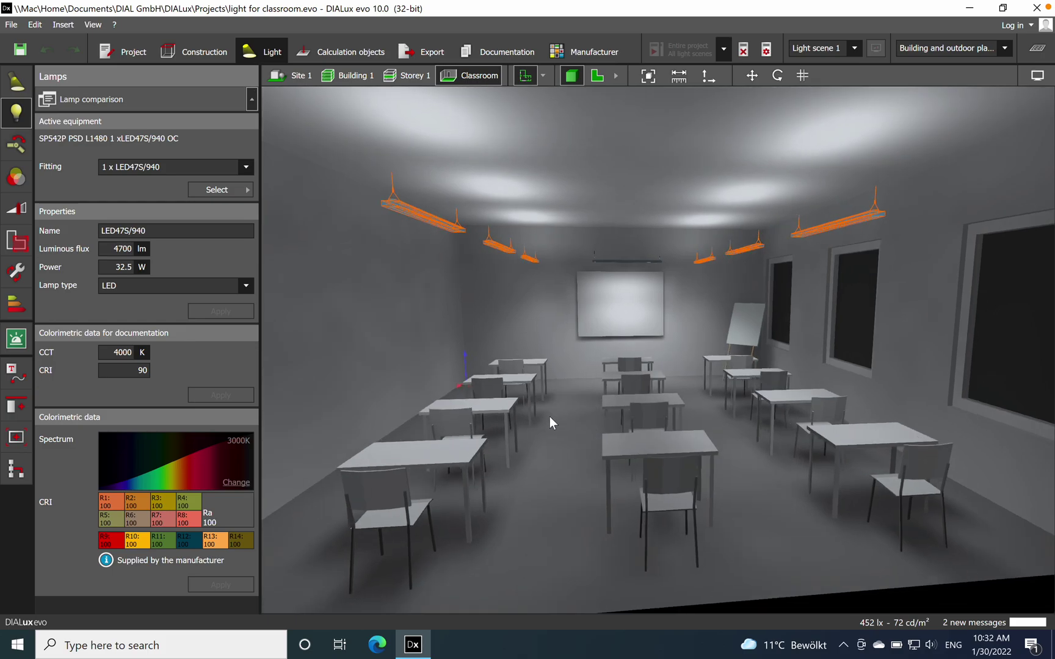
- Apply the incandescent Standard lamp spectrum (2722 K, CRI 99) to the six ceiling luminaires
click(242, 485)
mouse_move(290, 496)
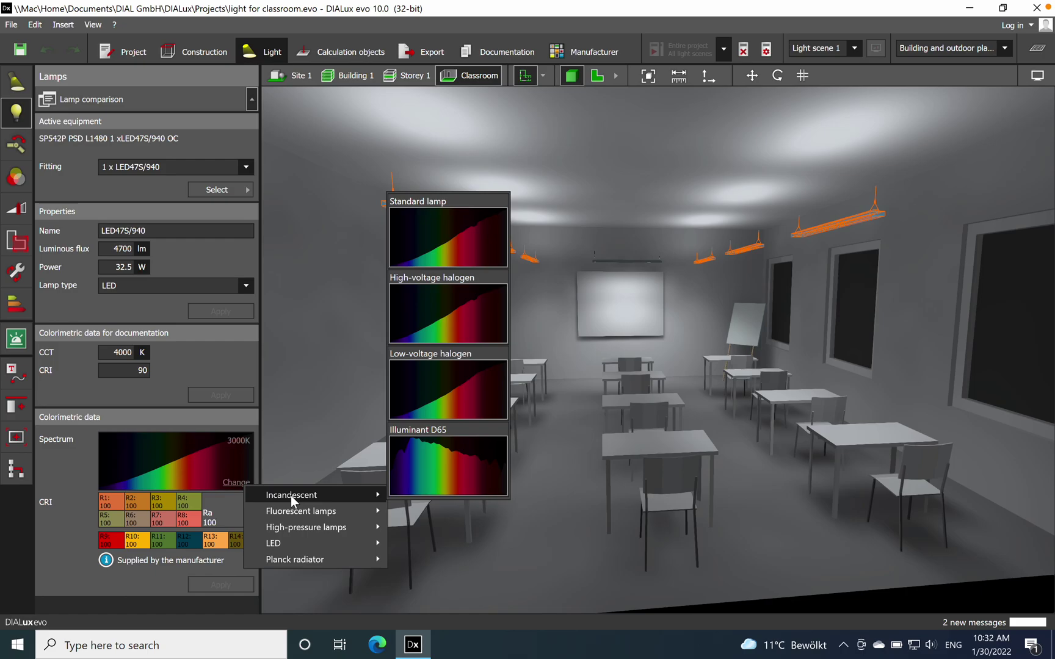
click(480, 251)
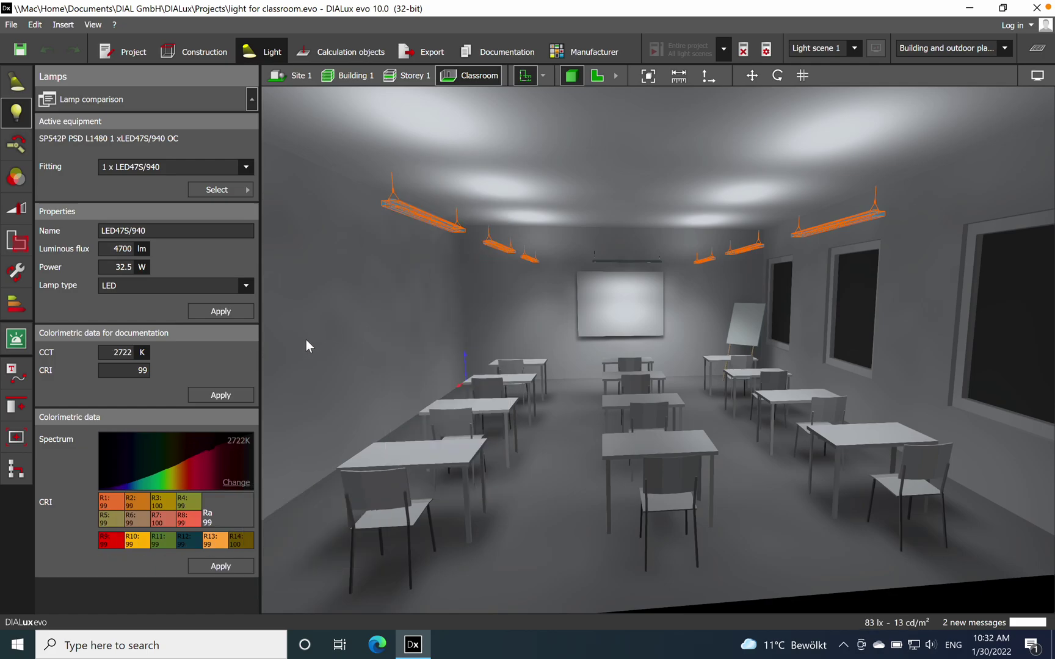
click(139, 375)
click(219, 566)
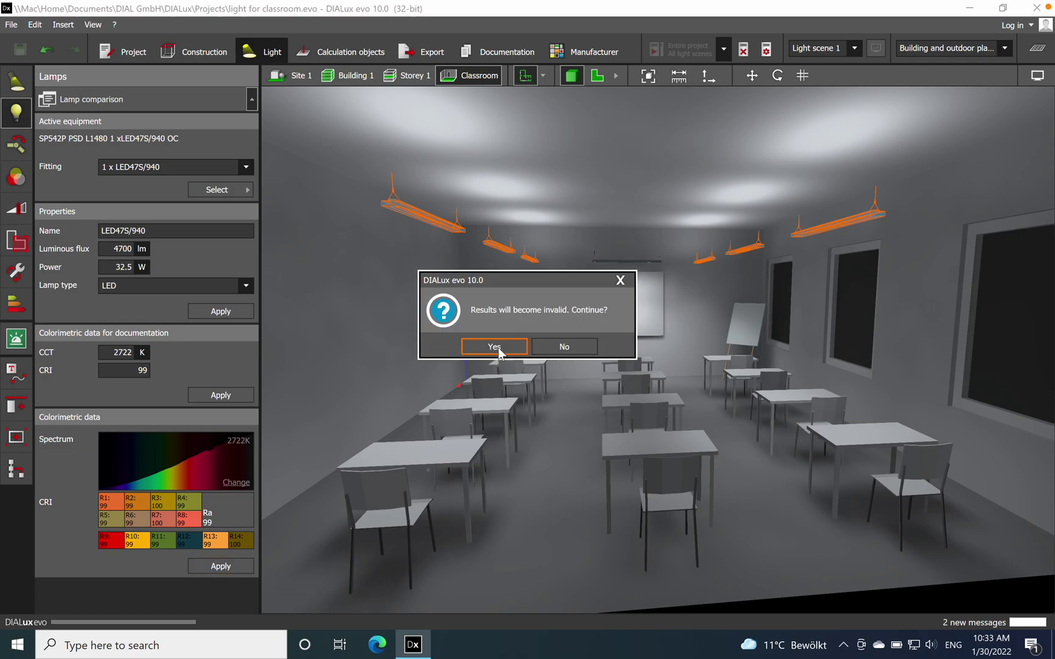
click(497, 348)
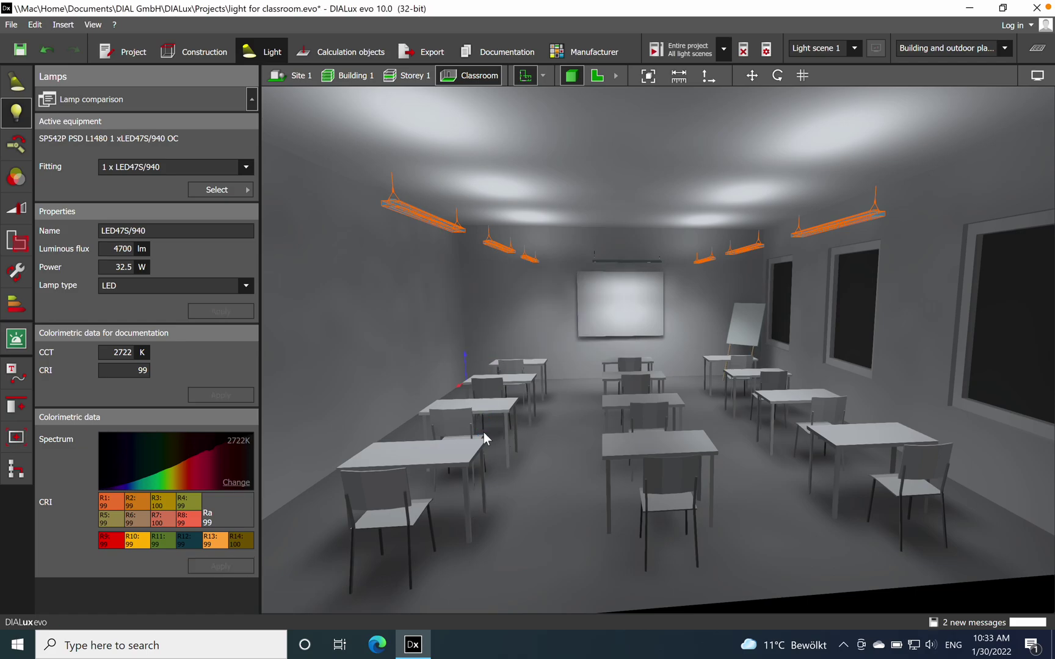
- Check the front-wall luminaire's lamp data, then recalculate the entire project
click(544, 405)
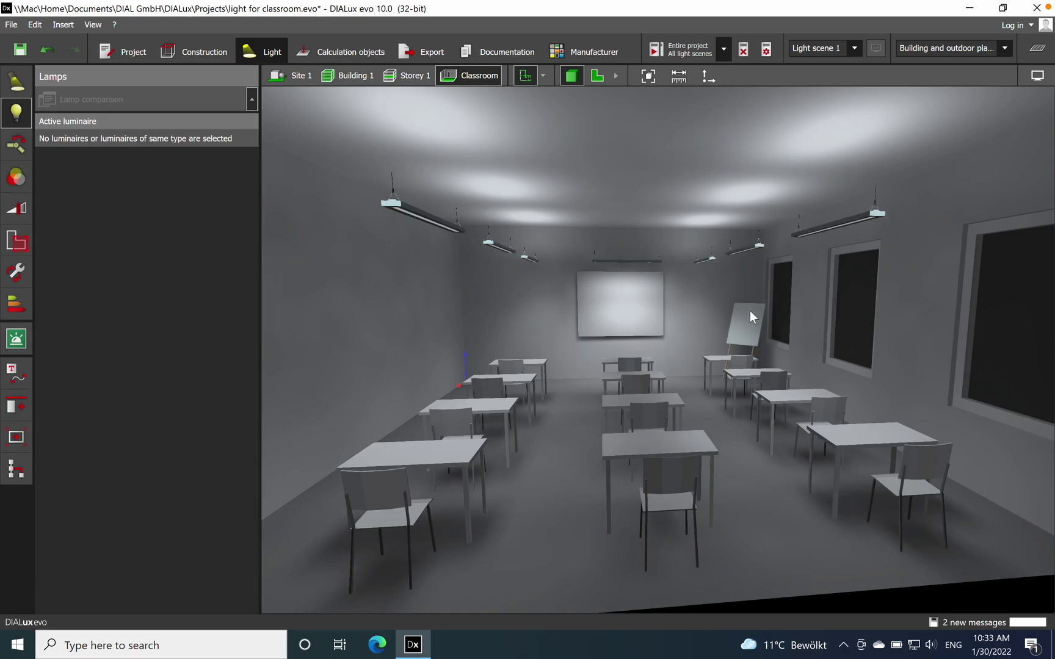
click(623, 261)
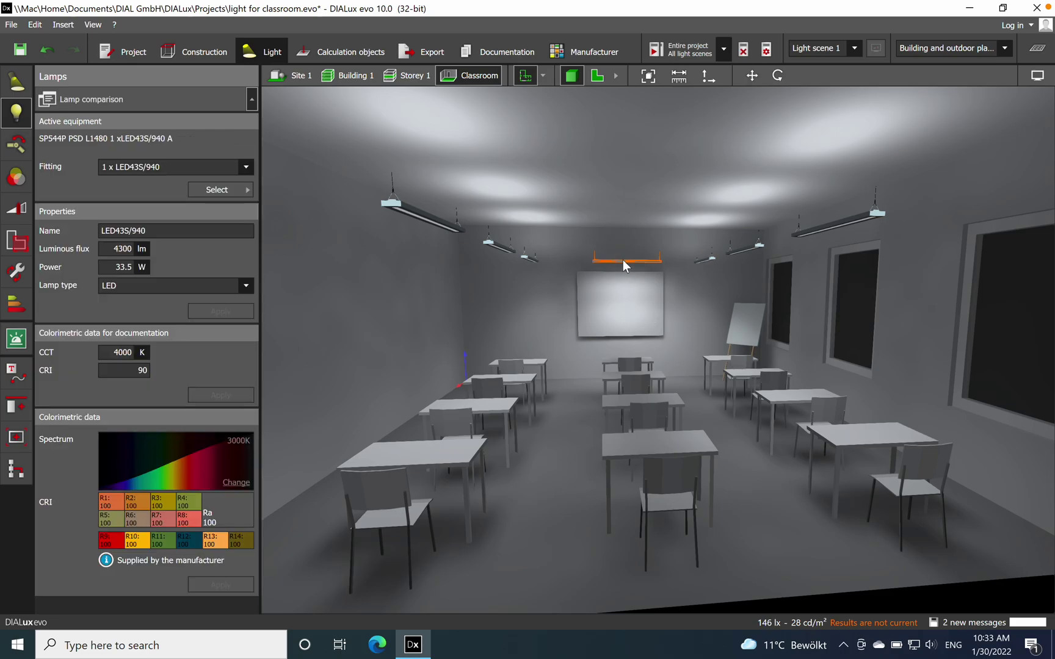
click(672, 50)
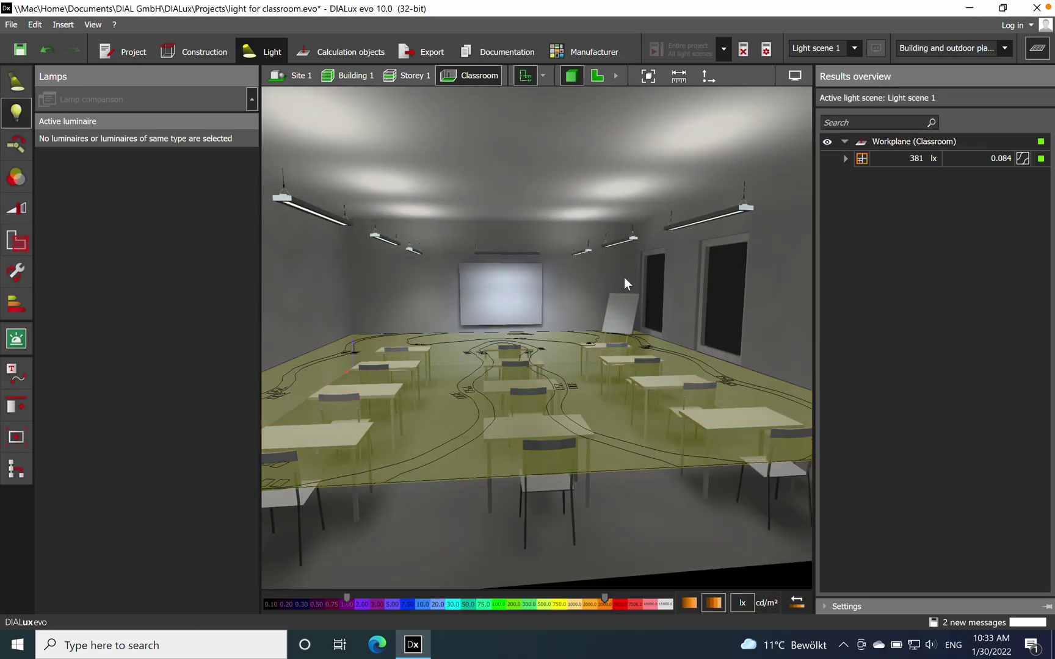
- Orbit closer into the classroom and turn off the Results overview and its isoline workplane
drag(619, 287, 678, 251)
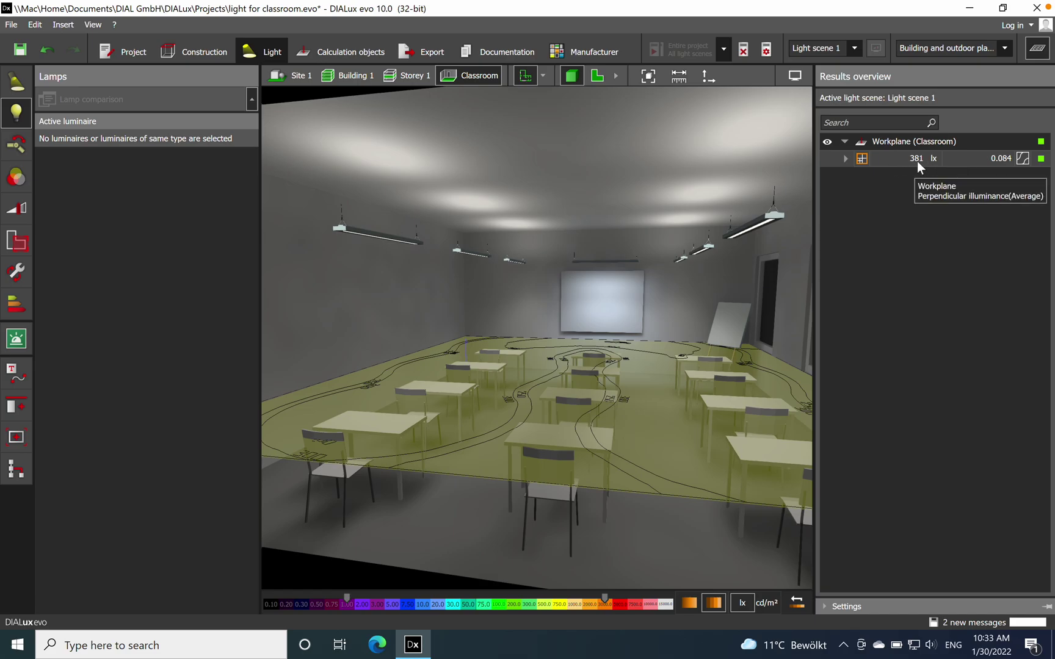
drag(708, 306, 648, 288)
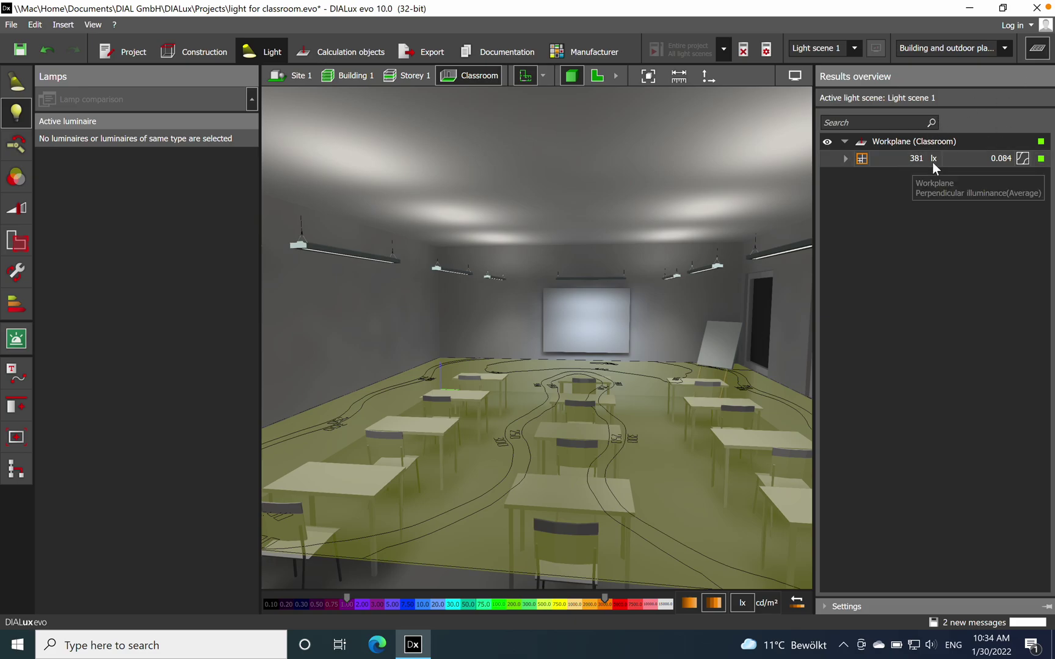
click(1037, 48)
- Orbit and zoom to view from the back of the room, facing the board between luminaire rows
mouse_move(796, 423)
mouse_down()
mouse_move(787, 419)
mouse_move(802, 415)
mouse_up()
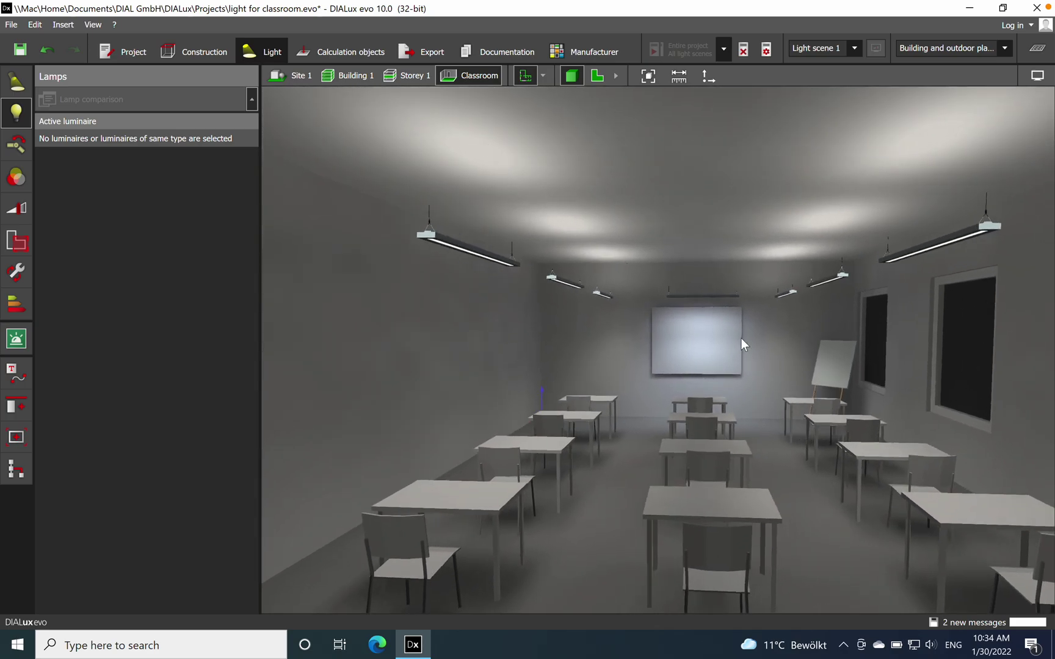
scroll(692, 356, up, 4)
scroll(704, 372, up, 2)
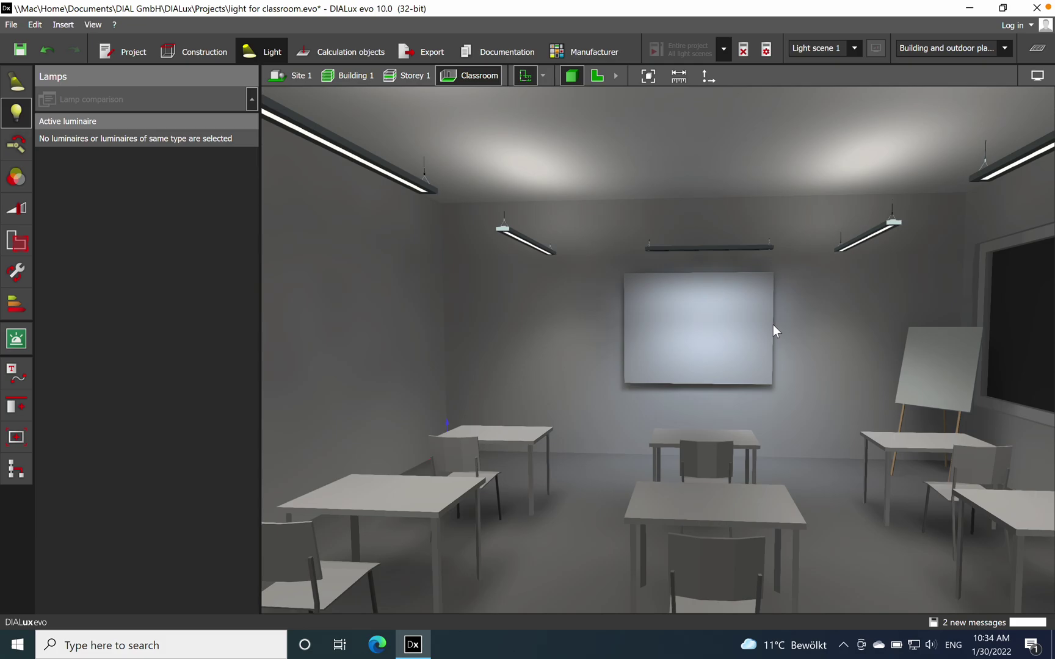
scroll(754, 314, down, 2)
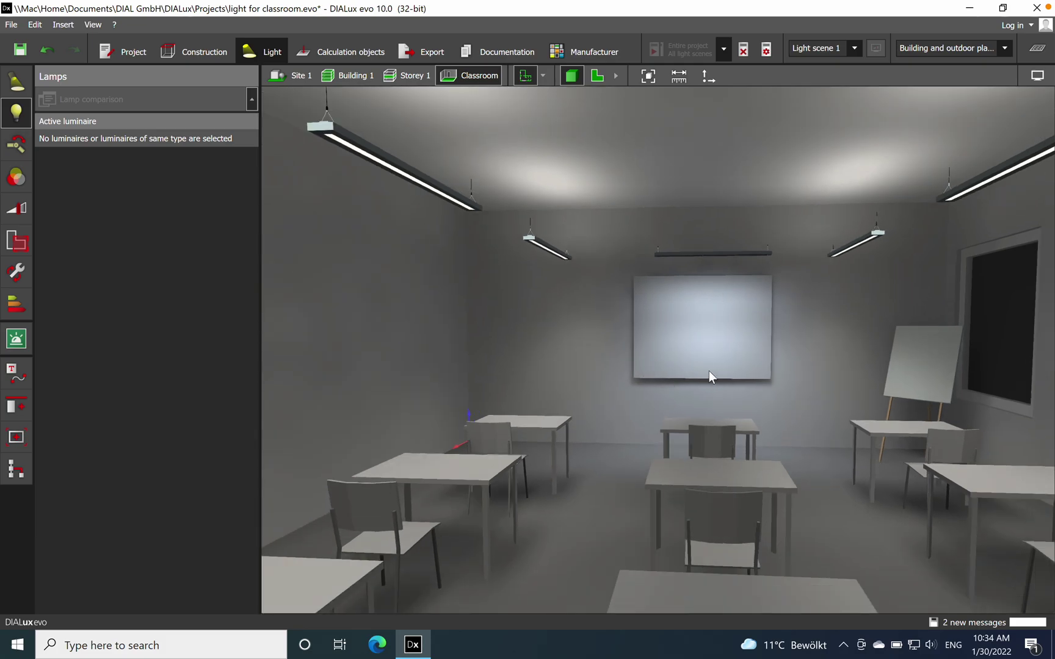
scroll(681, 366, down, 4)
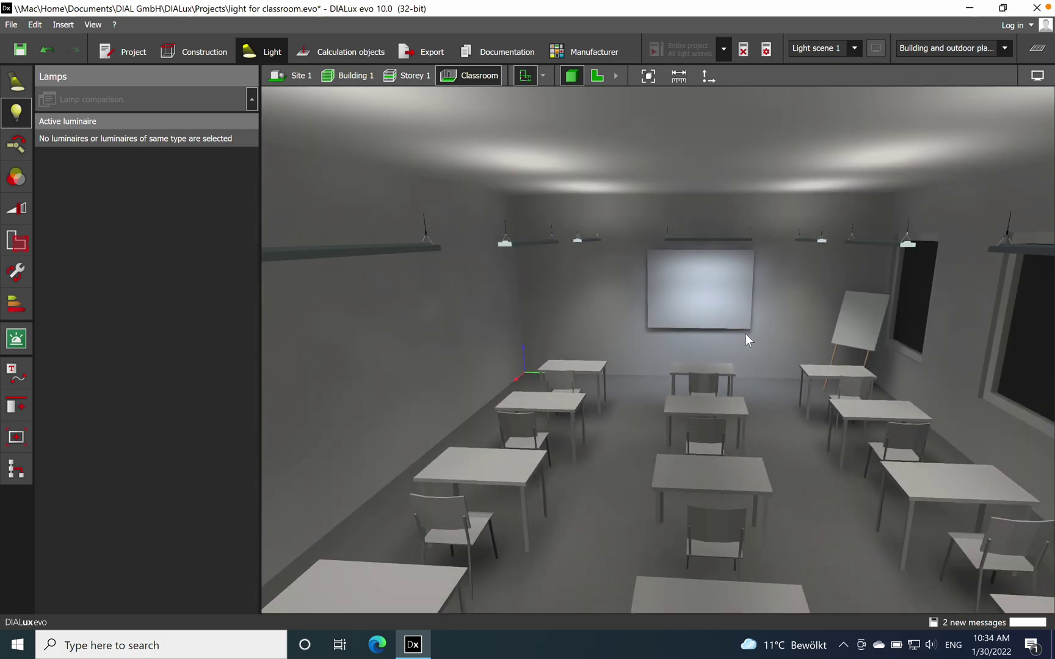
mouse_move(746, 336)
right_down()
mouse_move(726, 313)
mouse_move(664, 317)
mouse_move(728, 329)
right_up()
scroll(728, 327, down, 2)
middle_drag(728, 325, 716, 396)
right_drag(554, 390, 573, 351)
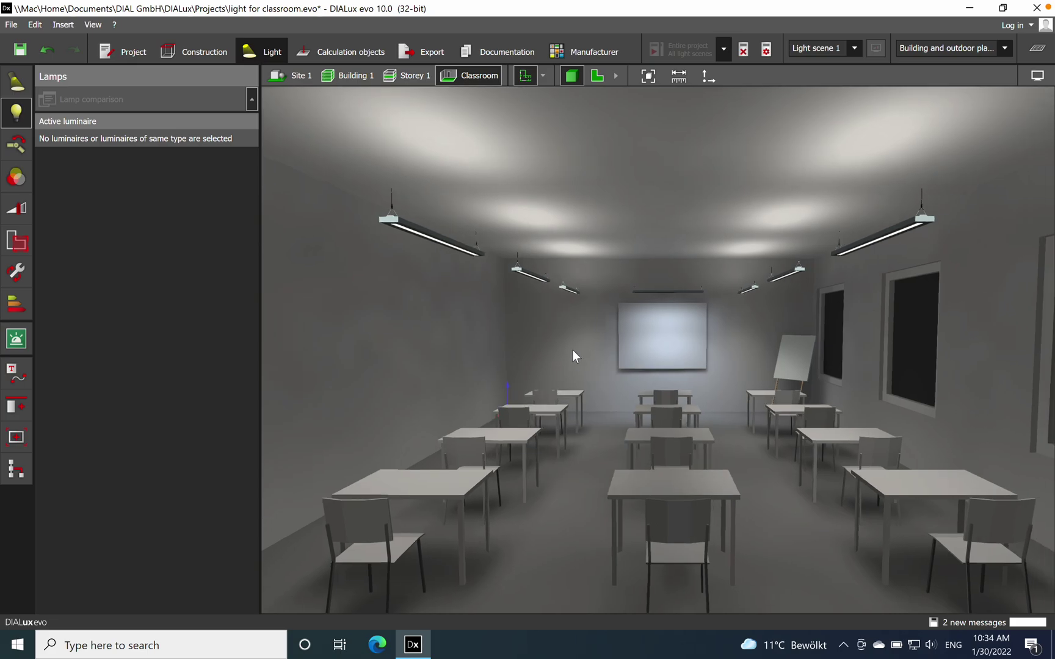
- Give the six ceiling luminaires the LED 6800K spectrum (6873 K, CRI 79), after briefly trying LED 5500K
click(443, 245)
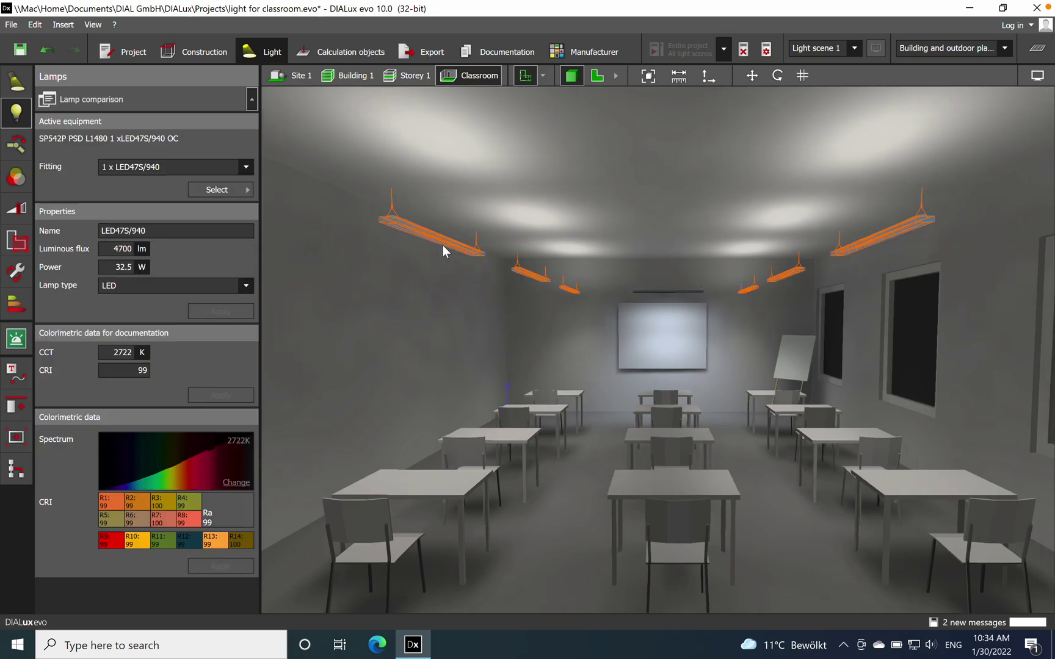
click(234, 485)
mouse_move(297, 543)
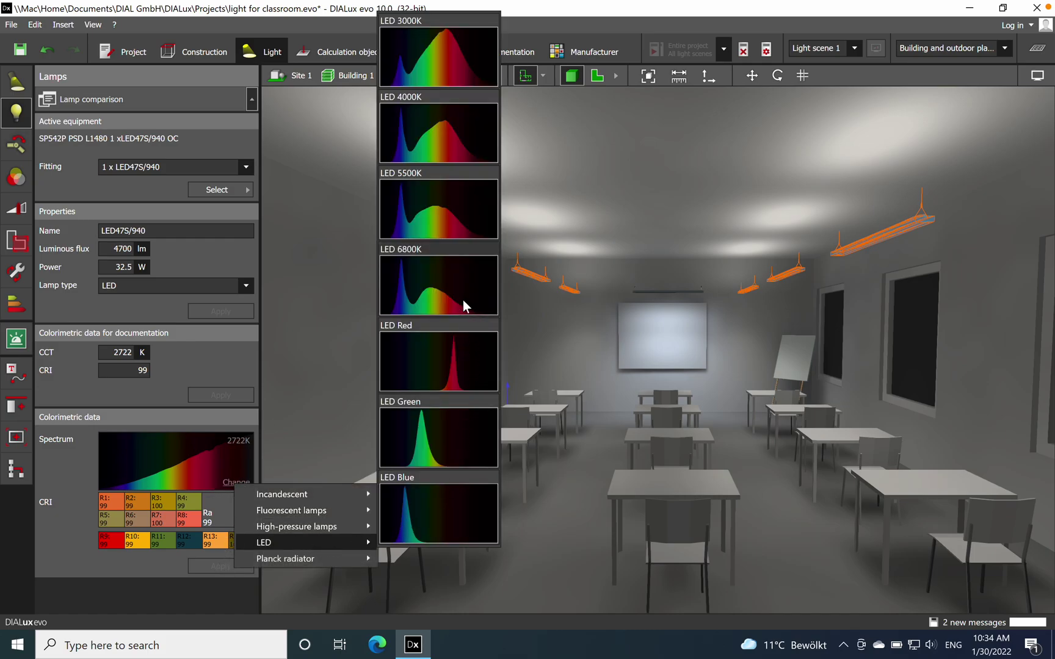
click(462, 215)
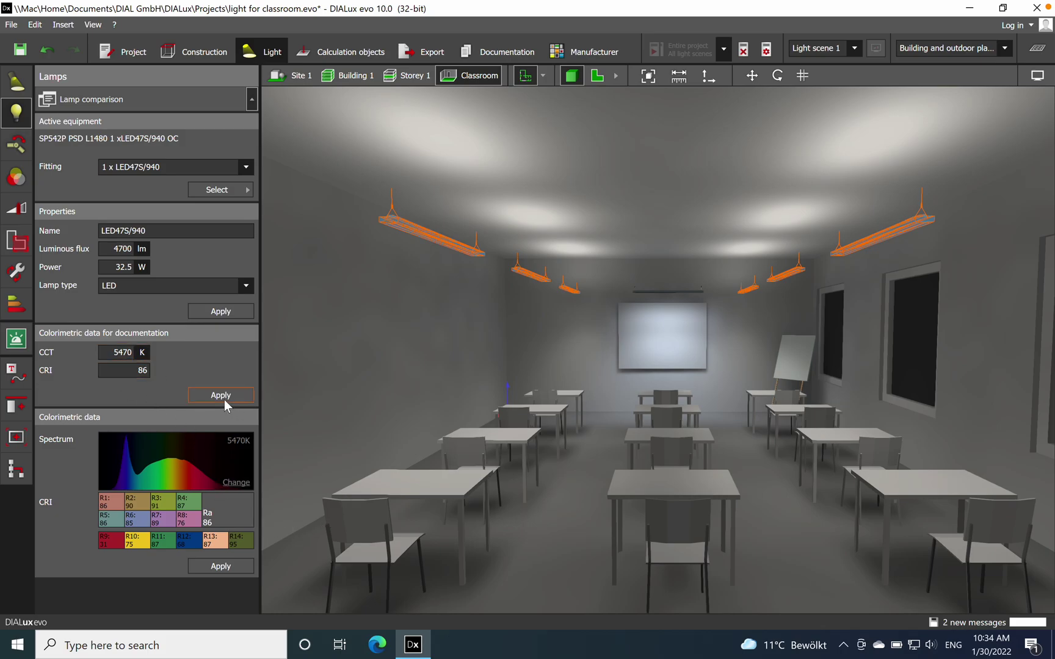
click(234, 483)
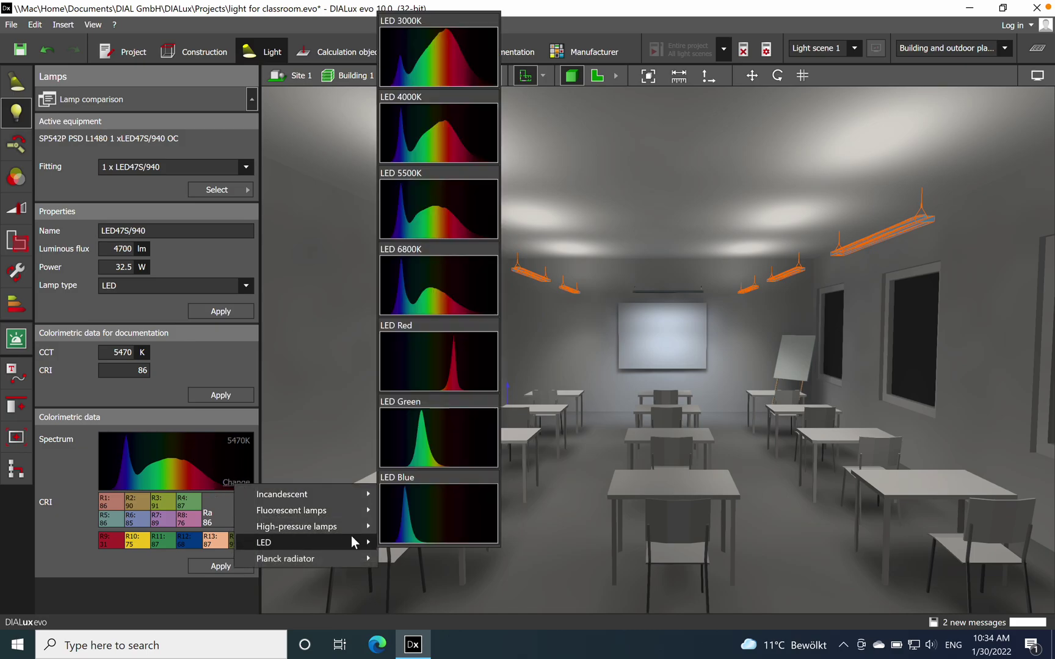
click(445, 285)
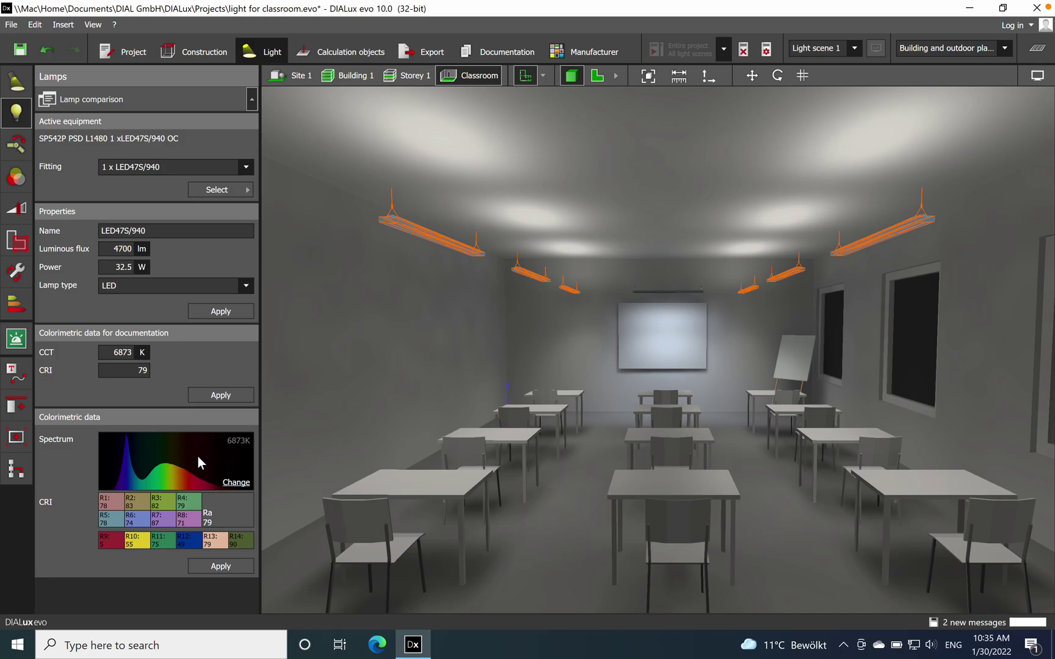
click(225, 566)
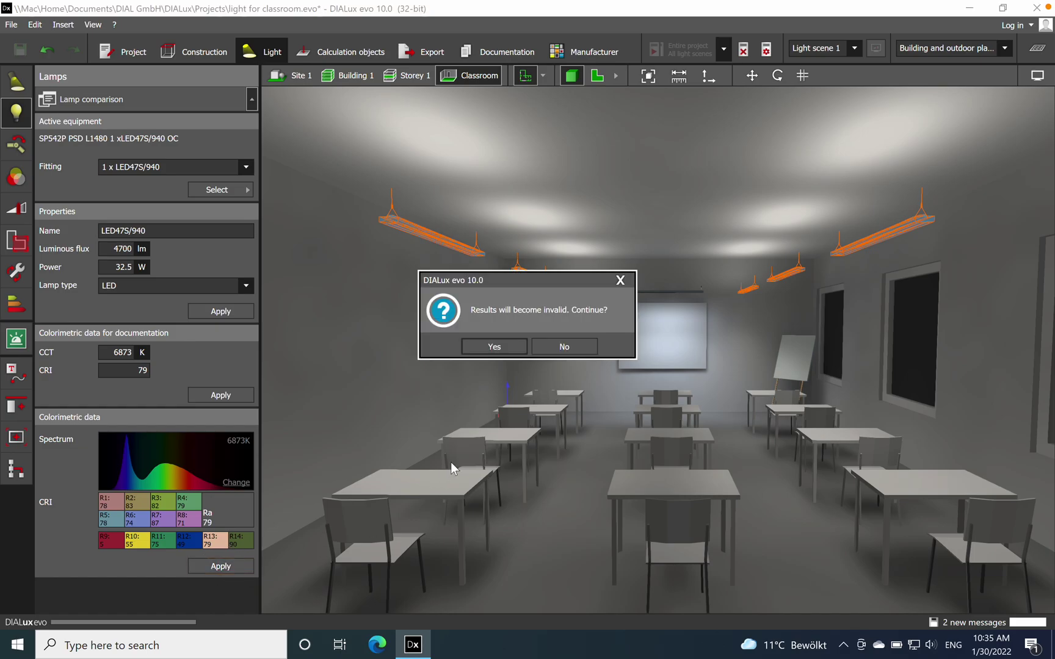
click(492, 347)
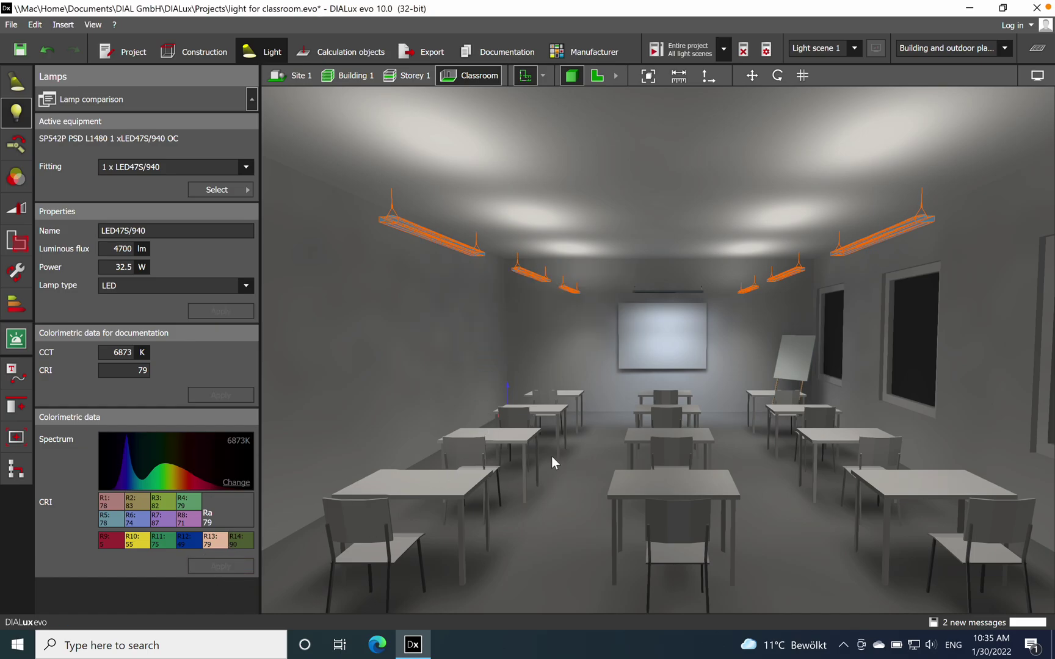
click(540, 482)
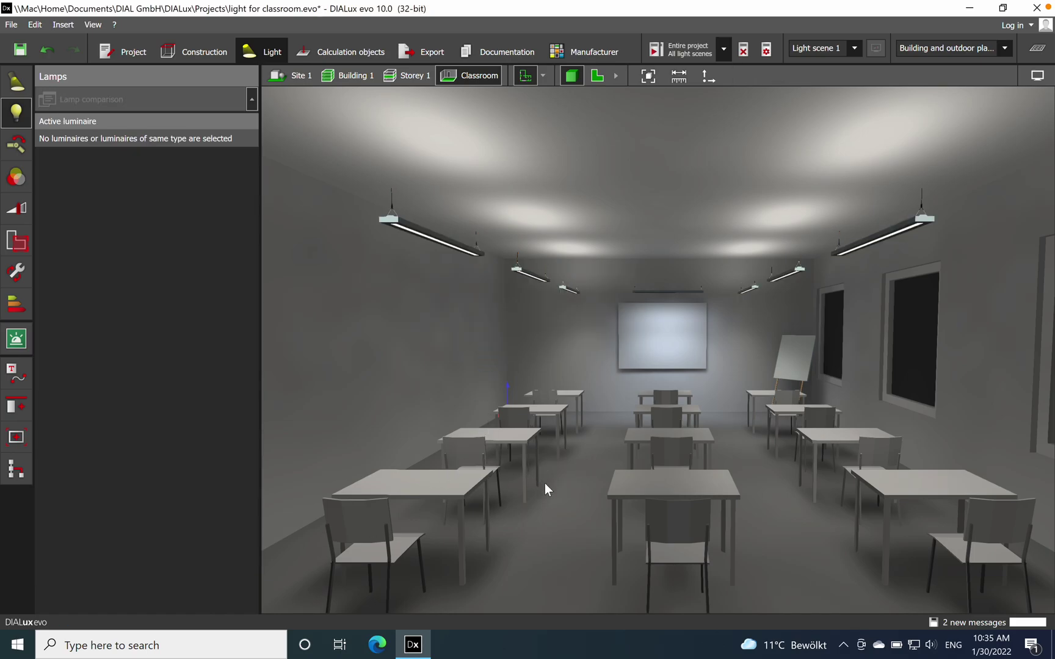
- Recalculate all light scenes, then hide the results overview to view the cool-lit classroom
click(653, 291)
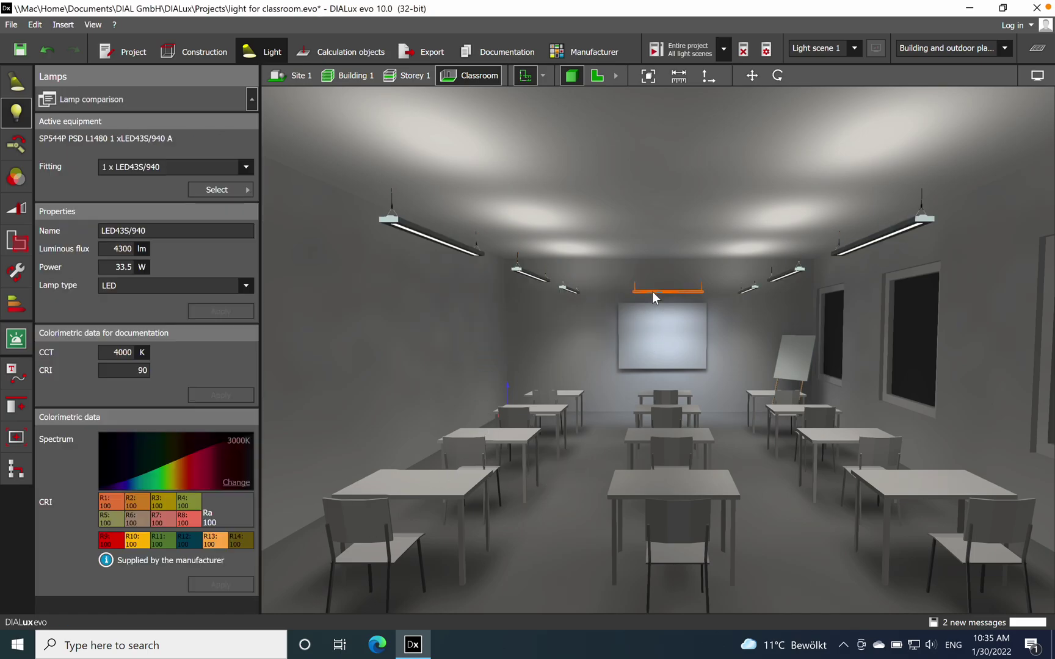
click(587, 477)
click(657, 49)
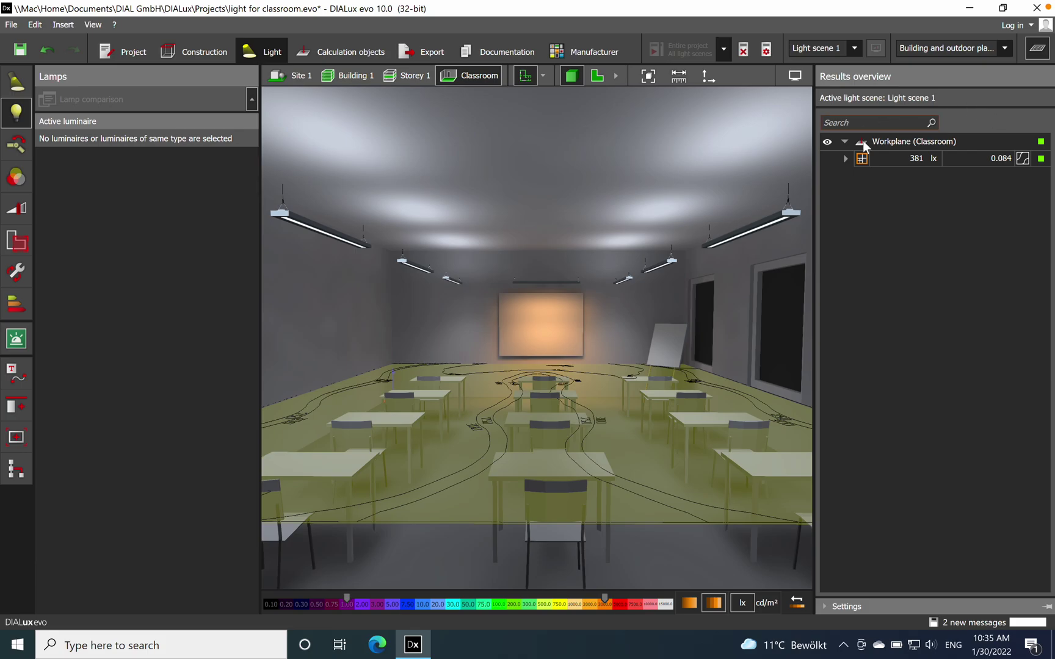
click(1029, 51)
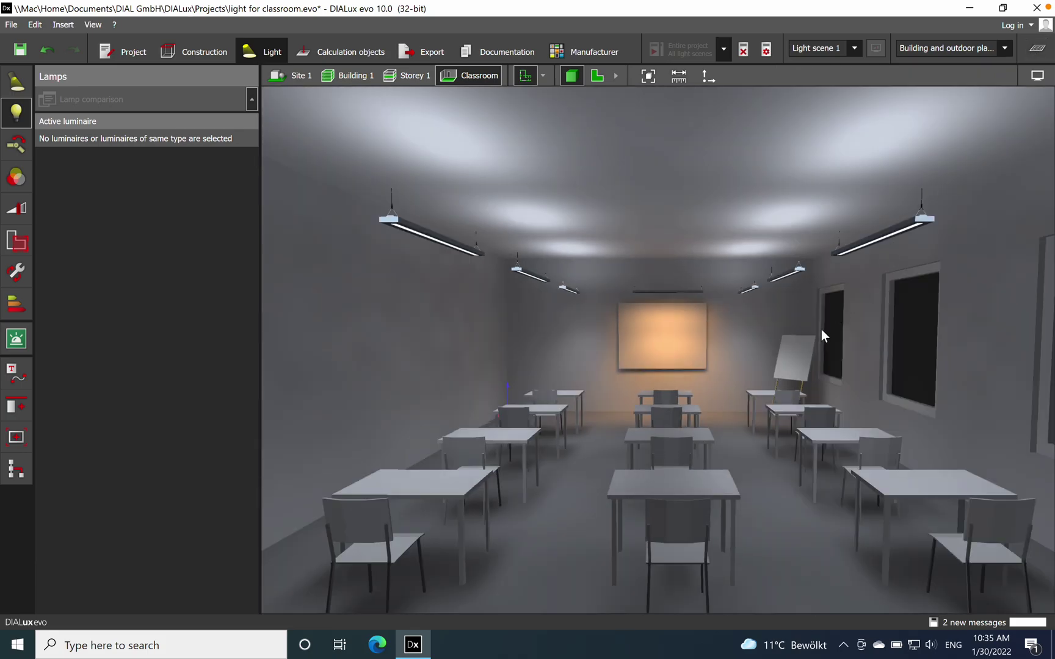
right_drag(800, 324, 727, 363)
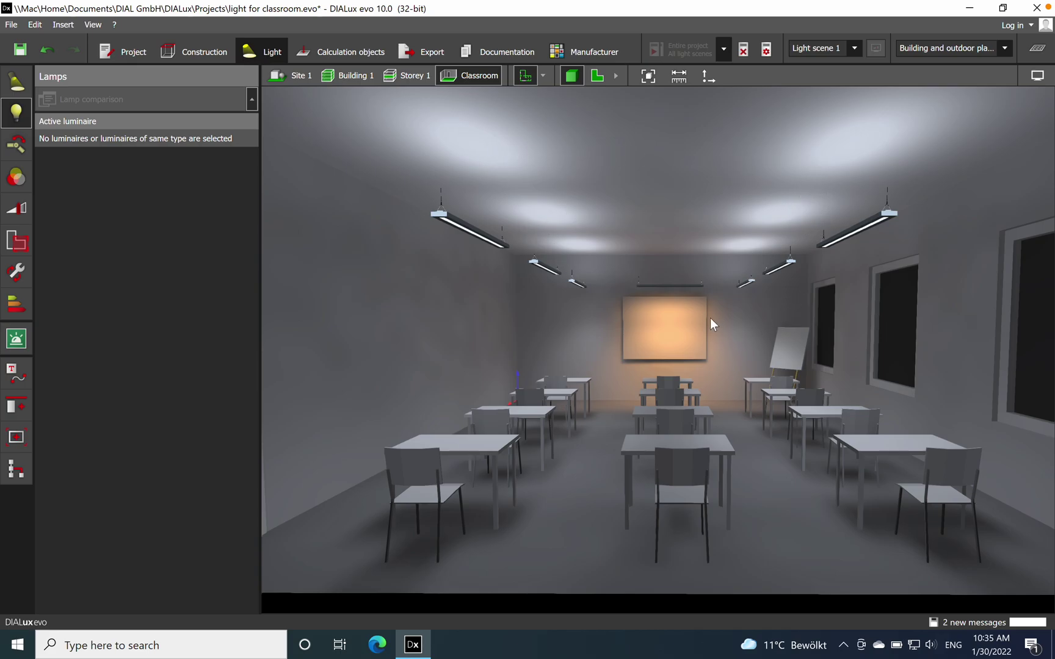
scroll(703, 319, up, 2)
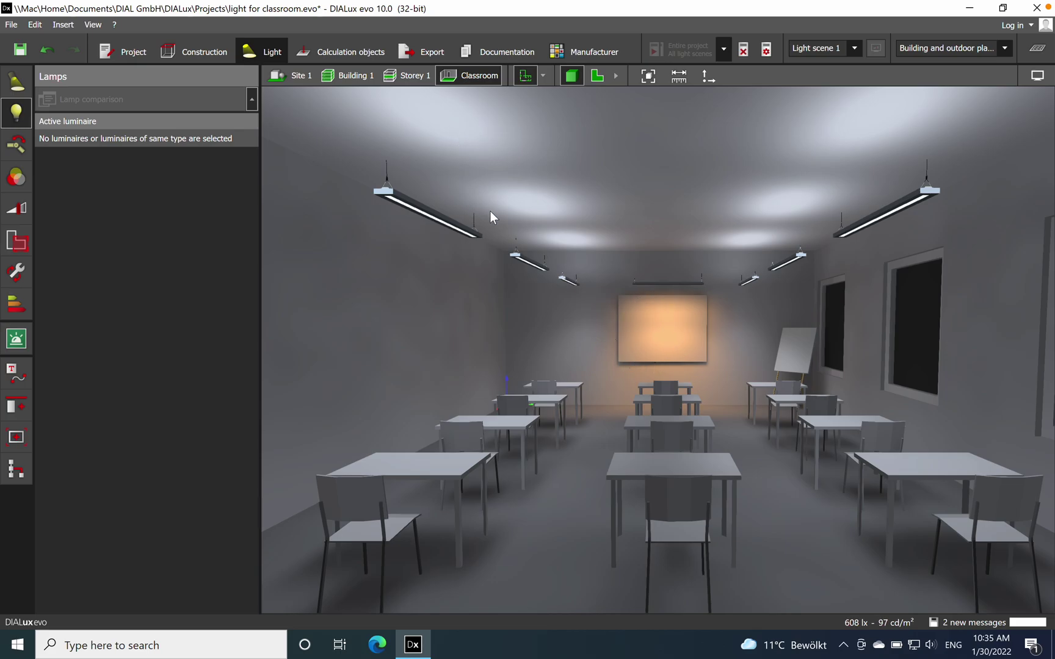
click(435, 223)
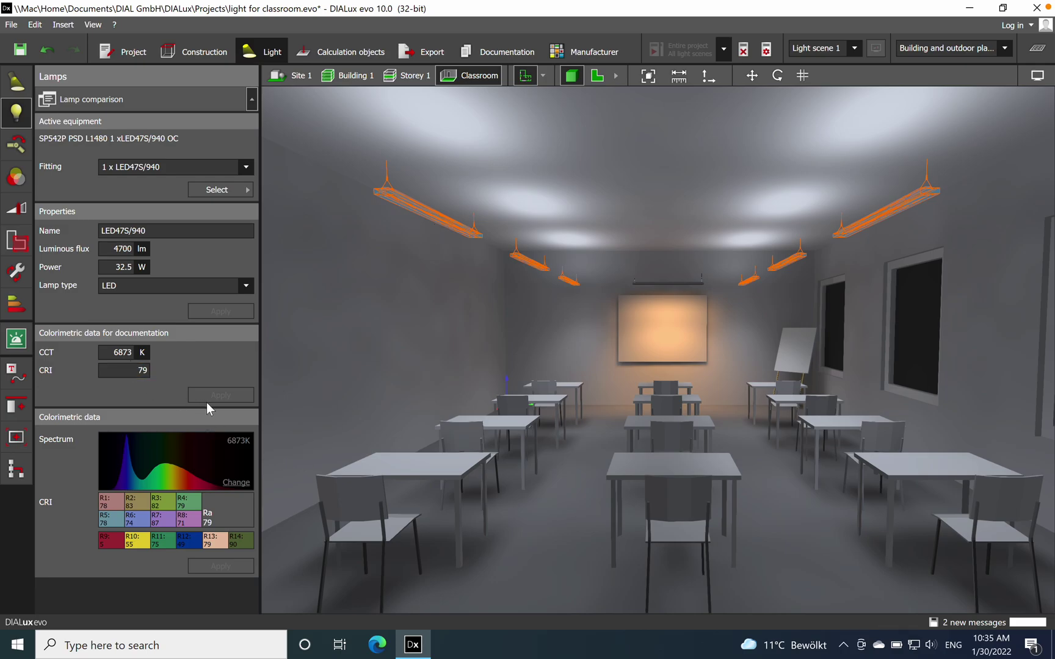
mouse_move(816, 500)
mouse_down()
mouse_move(730, 520)
mouse_move(623, 512)
mouse_move(730, 463)
mouse_move(690, 478)
mouse_move(765, 499)
mouse_move(829, 500)
mouse_up()
drag(665, 368, 705, 426)
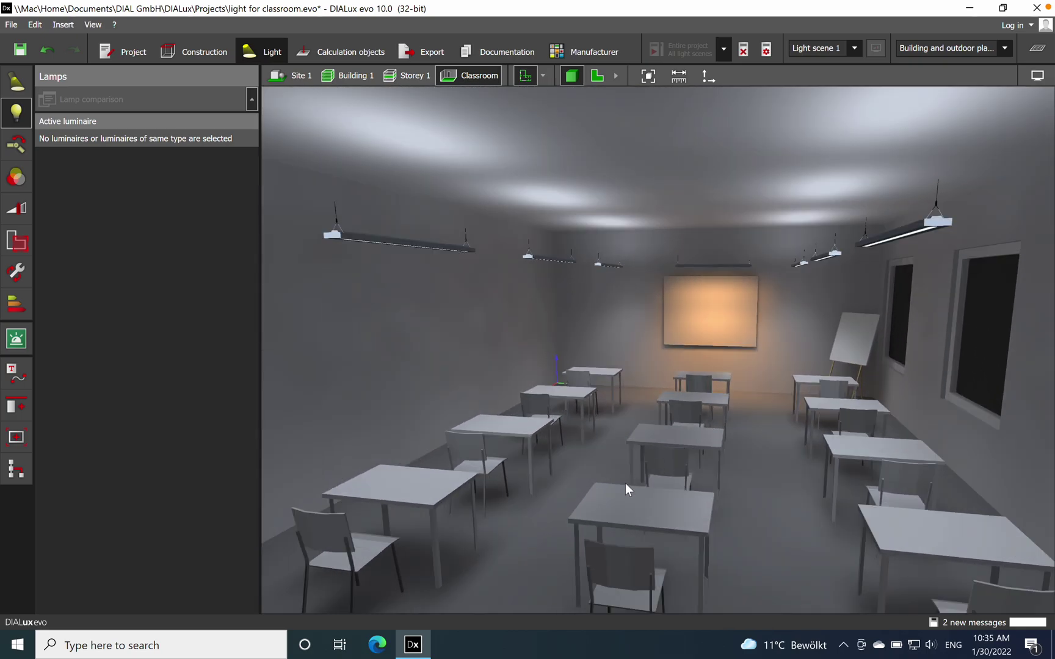
drag(626, 484, 663, 482)
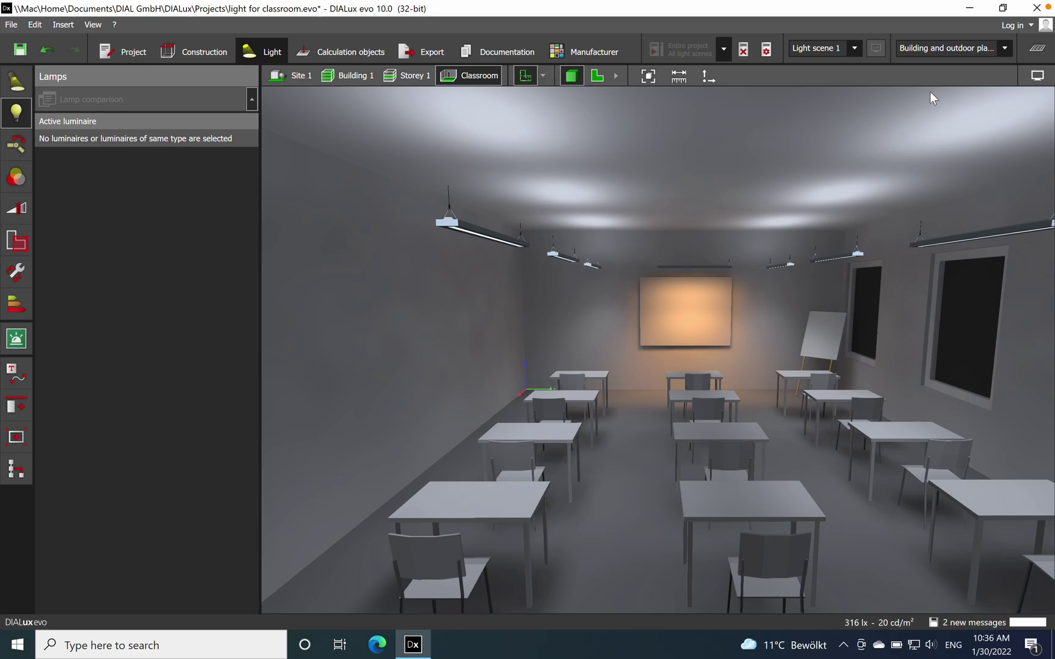
- Check the white balance display settings, then move the camera to a closer, centred view of the board
click(1038, 77)
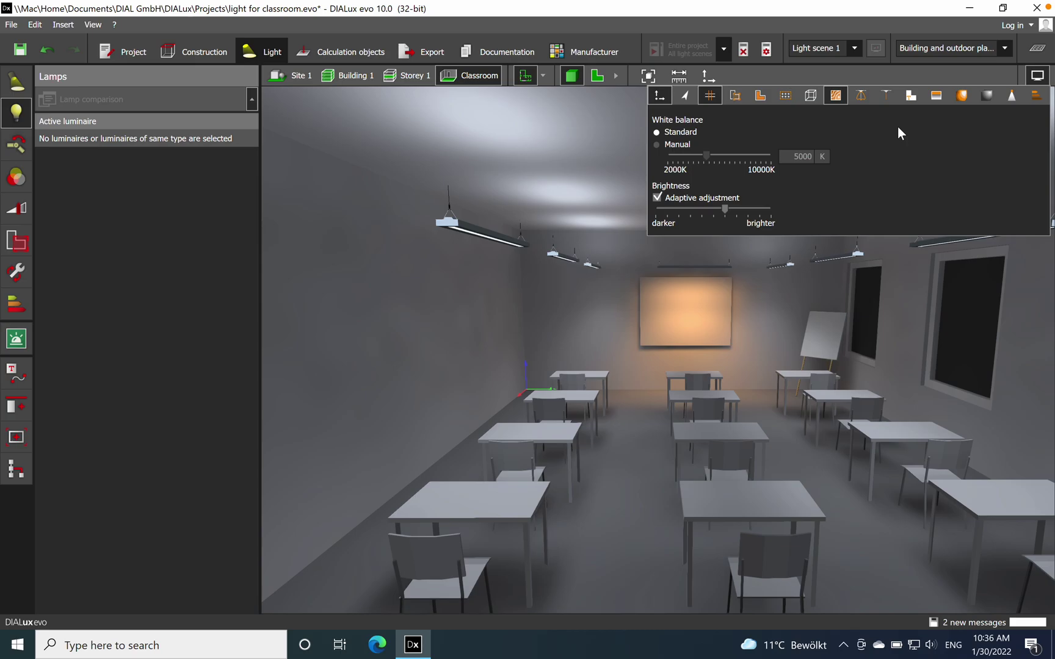
click(373, 265)
middle_drag(679, 300, 631, 331)
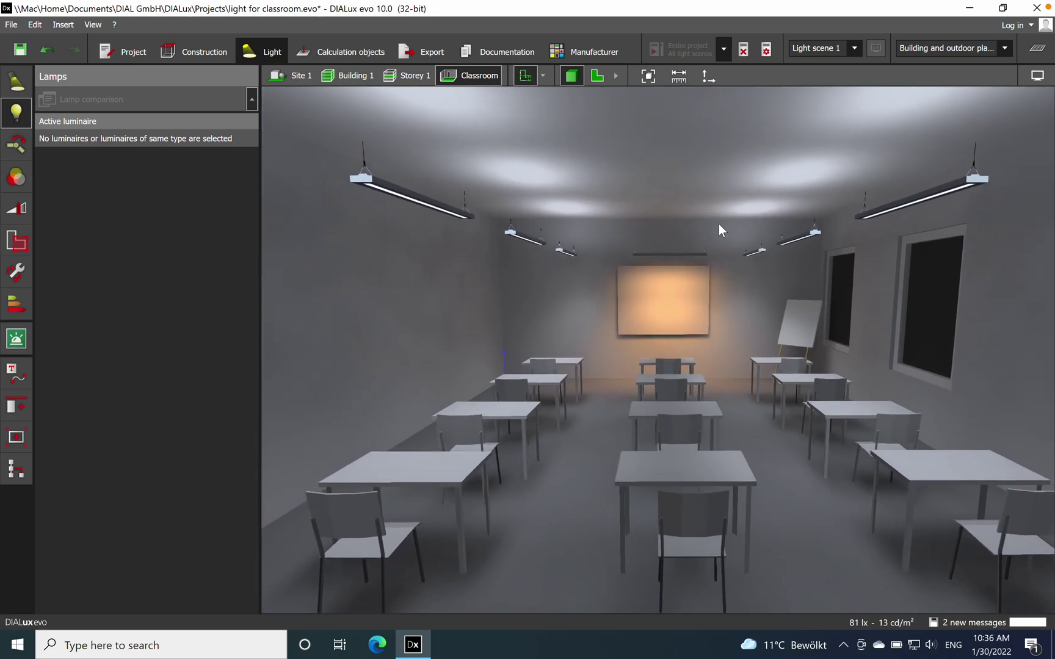
middle_drag(719, 225, 613, 330)
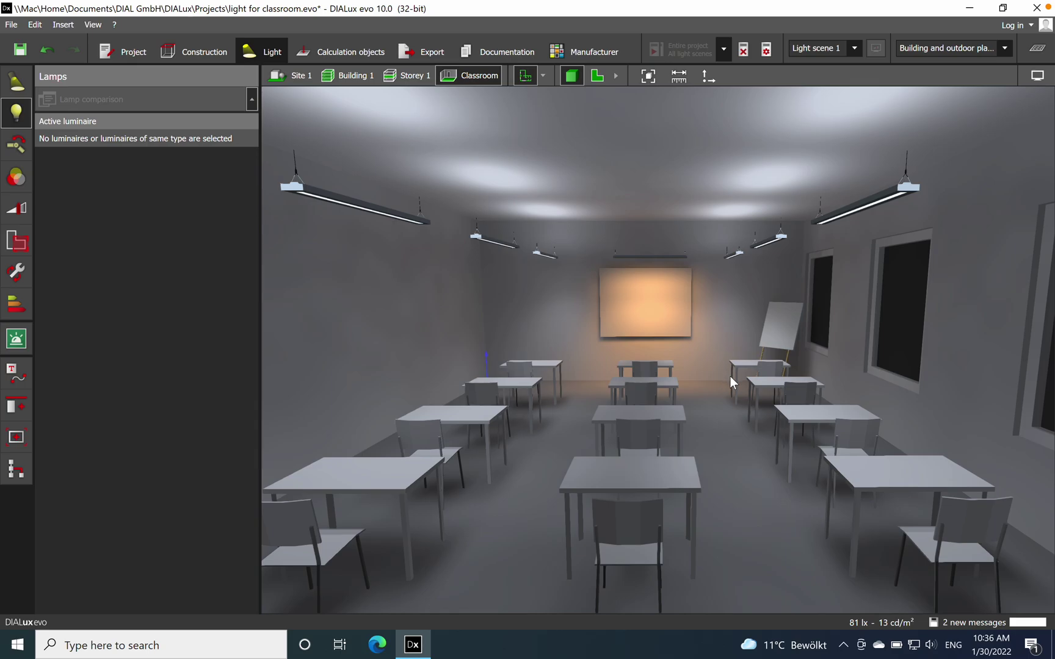
middle_drag(730, 376, 738, 372)
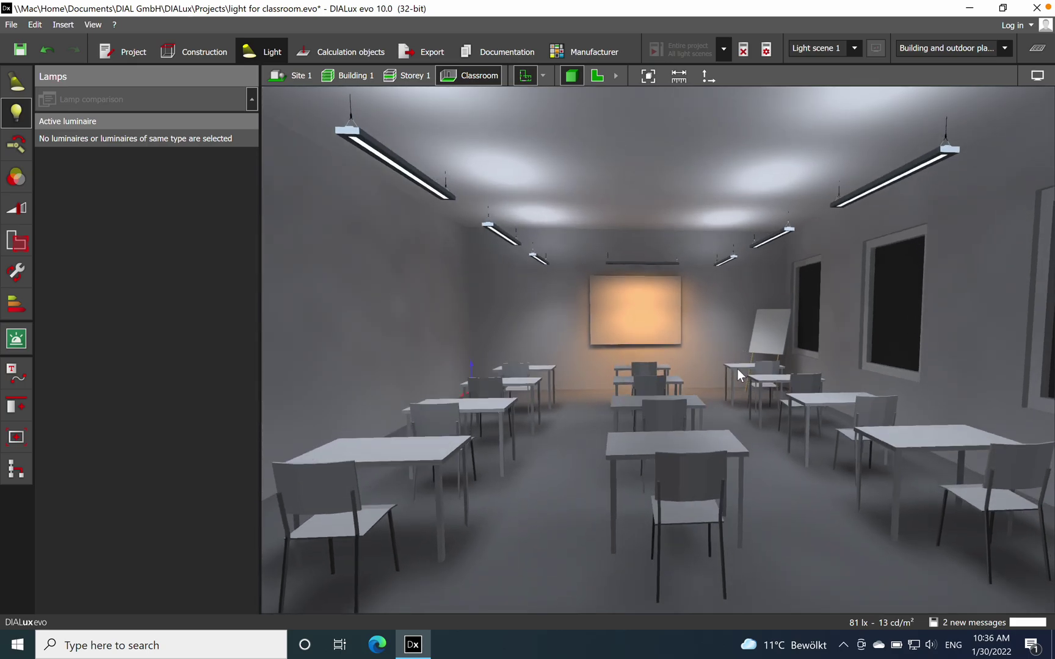
- Switch all ceiling luminaires to the LED Red spectrum and recalculate the entire project
click(417, 175)
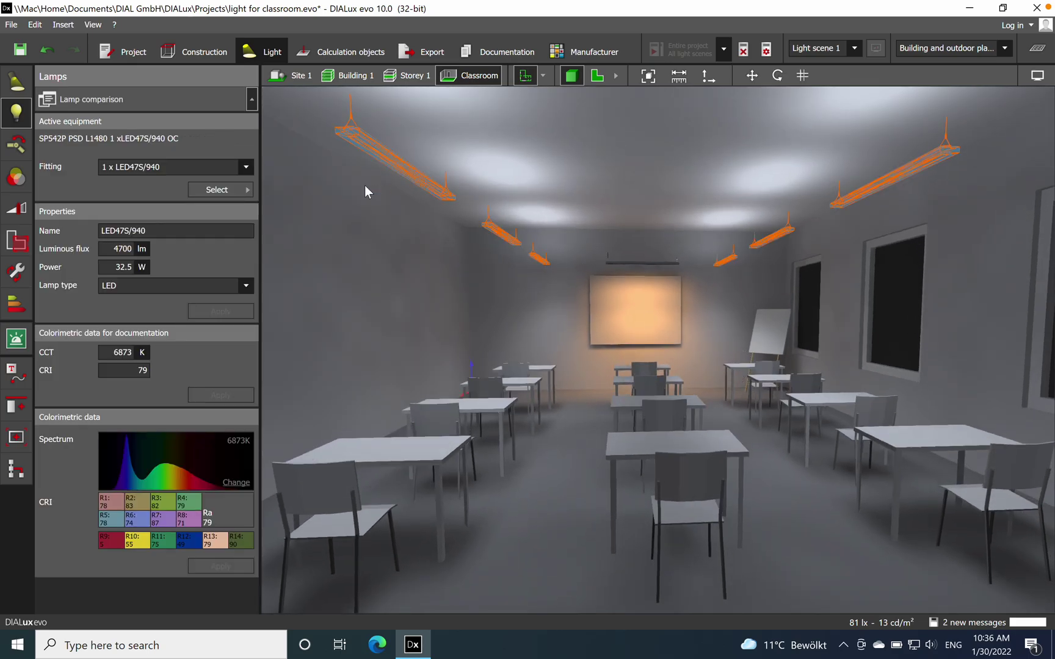
click(241, 485)
mouse_move(324, 542)
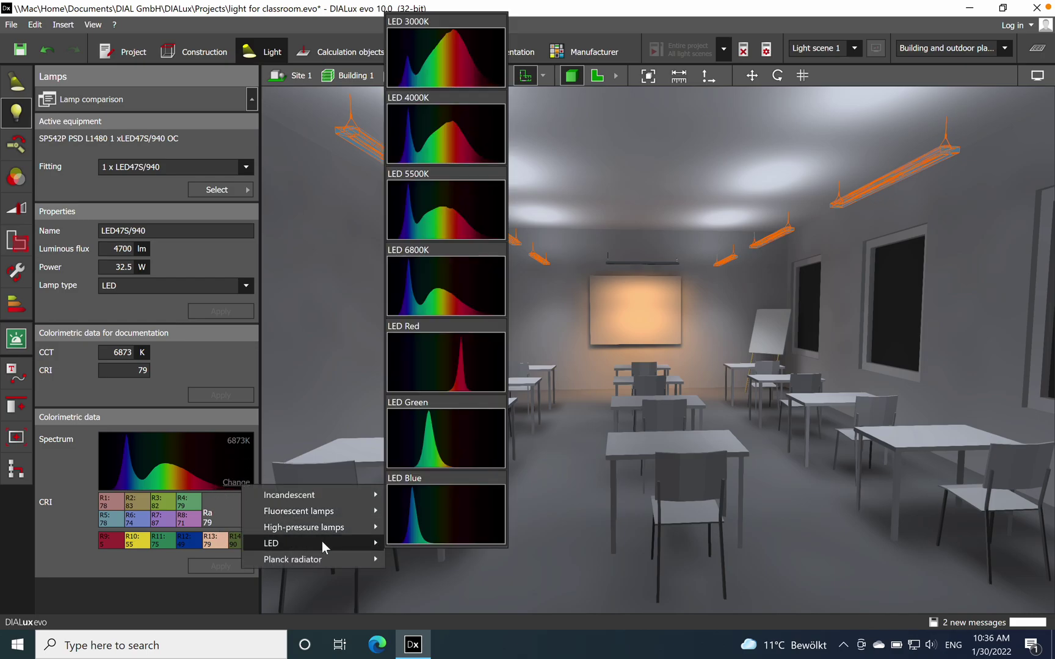
click(476, 364)
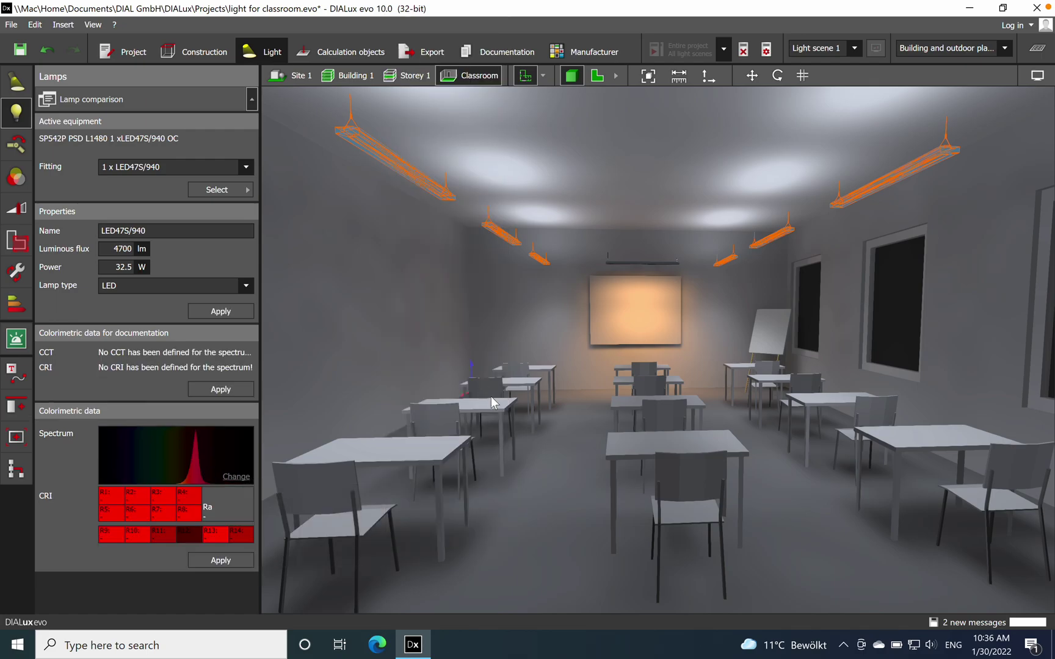
click(225, 562)
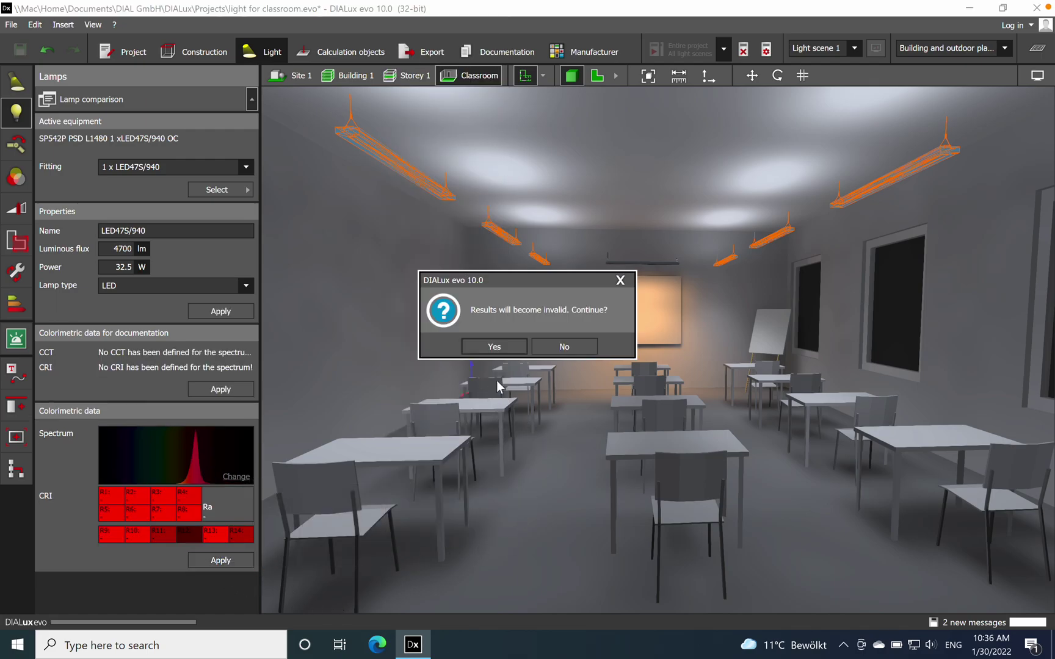
click(518, 344)
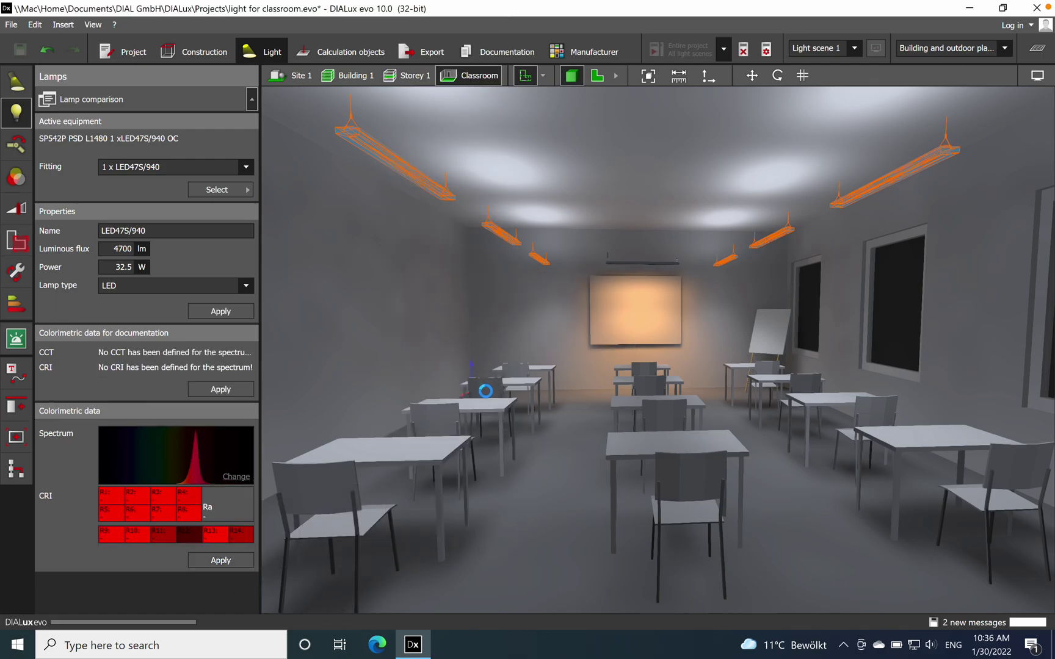
click(714, 56)
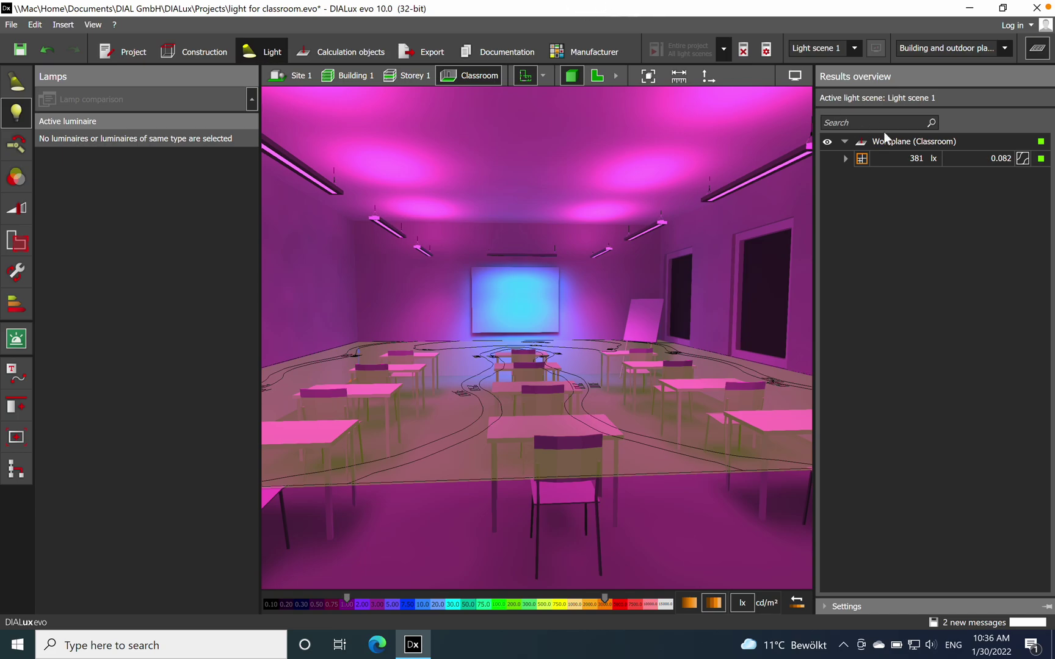
- Hide the results overview and orbit the 3D view to centre the board, briefly checking Display options
click(1036, 48)
scroll(726, 393, up, 2)
drag(745, 438, 643, 343)
middle_drag(643, 344, 687, 354)
drag(687, 354, 678, 395)
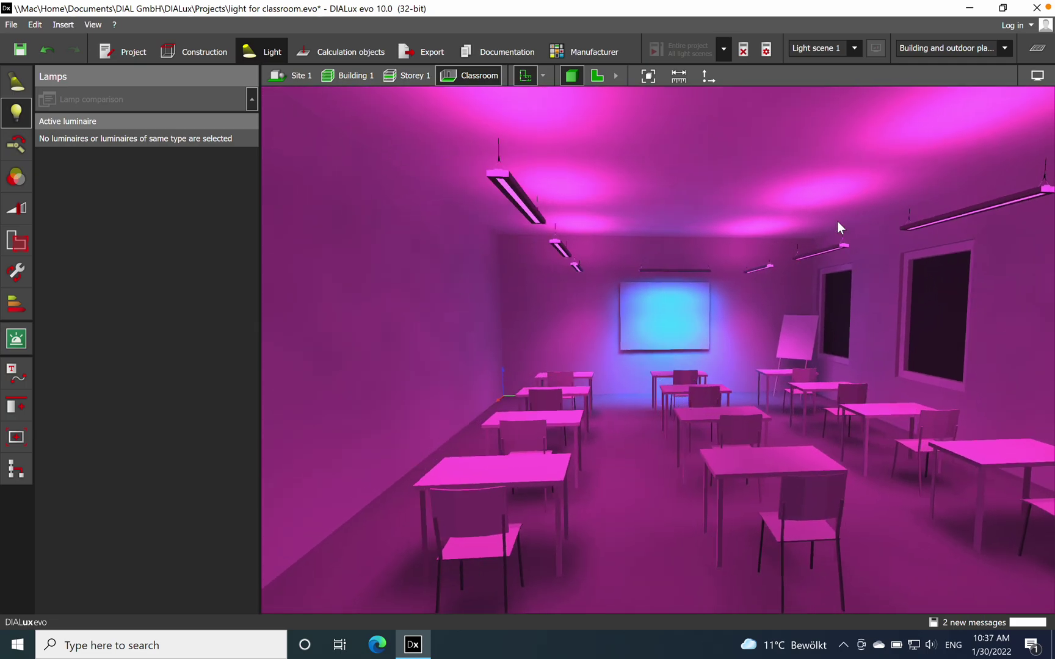
click(1038, 76)
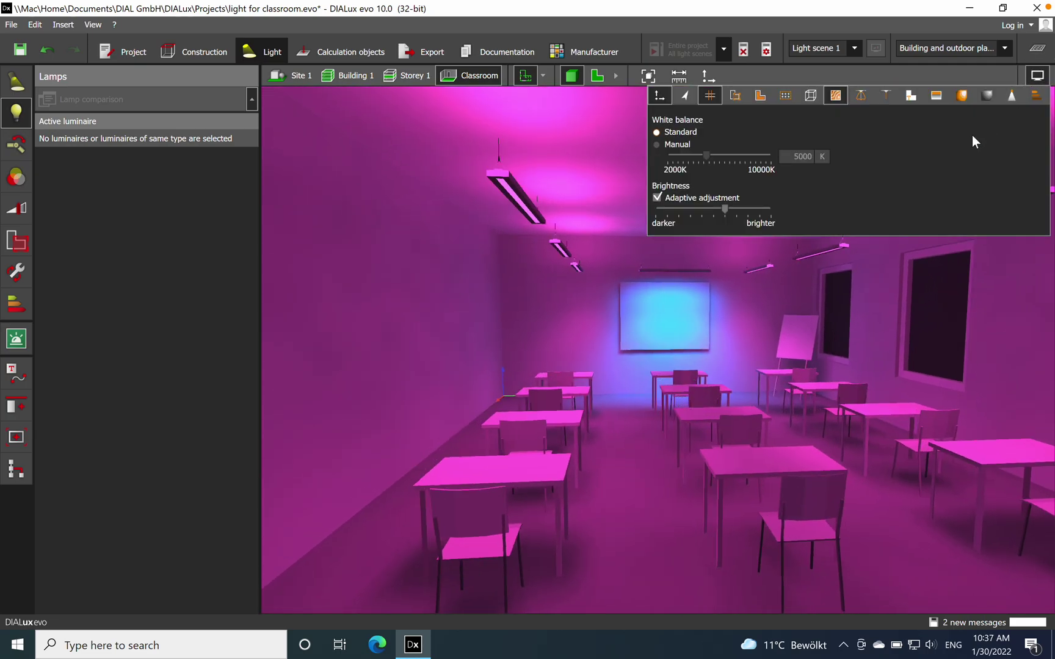
click(1036, 77)
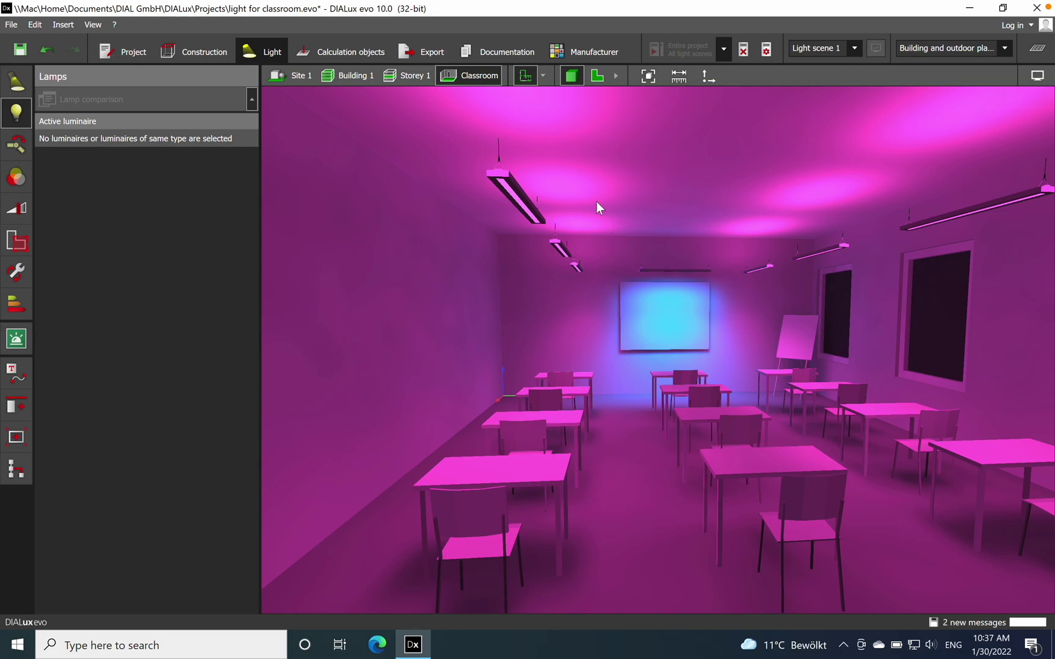
- Select the ceiling luminaires to view their LED47S/940 red-LED lamp data and Spectrum Change lamp types
click(512, 204)
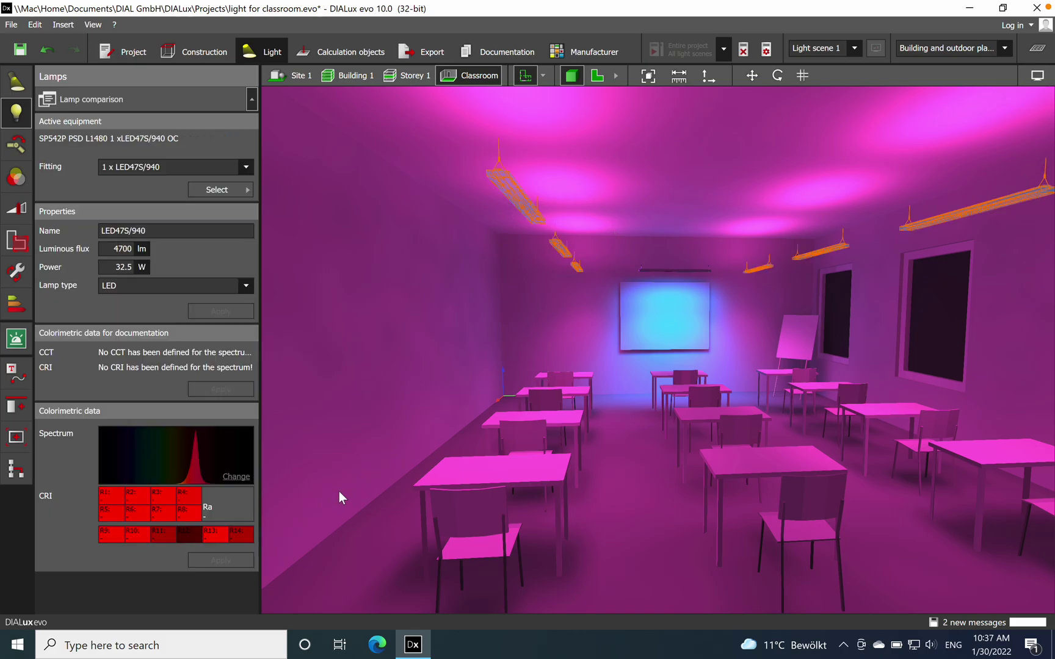
click(232, 475)
mouse_move(282, 532)
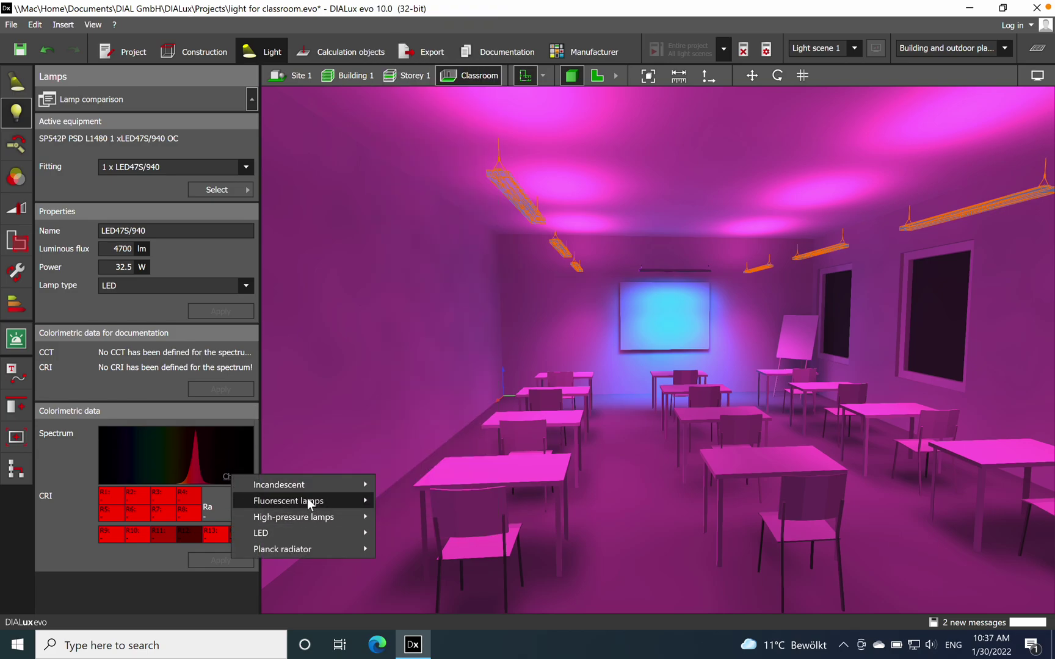
mouse_move(307, 517)
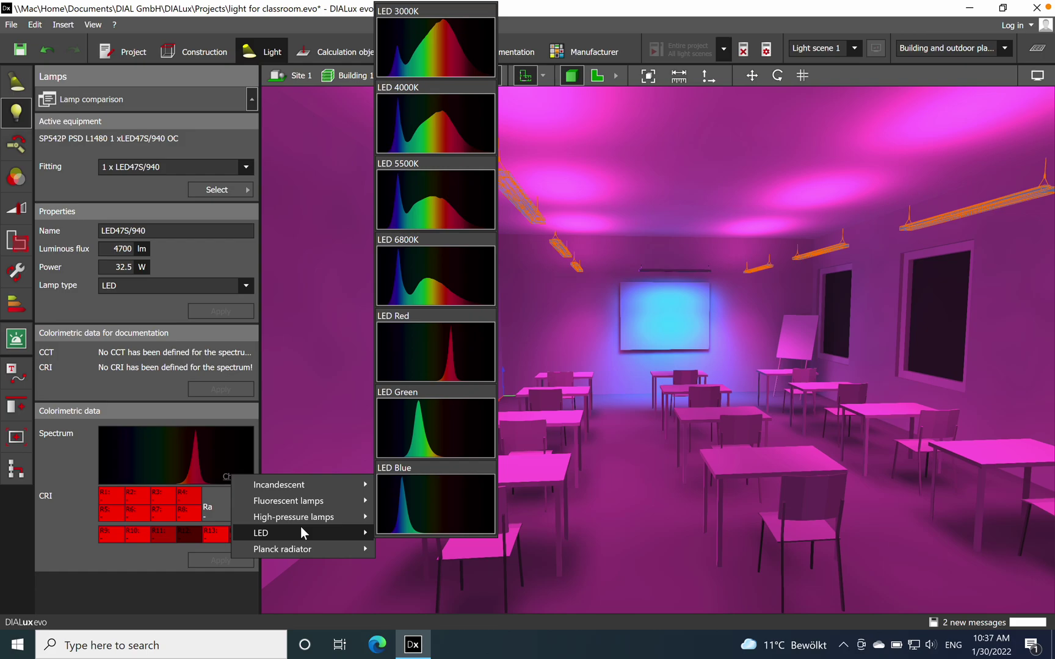
- Dismiss the spectrum list and set the white balance to Manual at about 6808 K
click(692, 156)
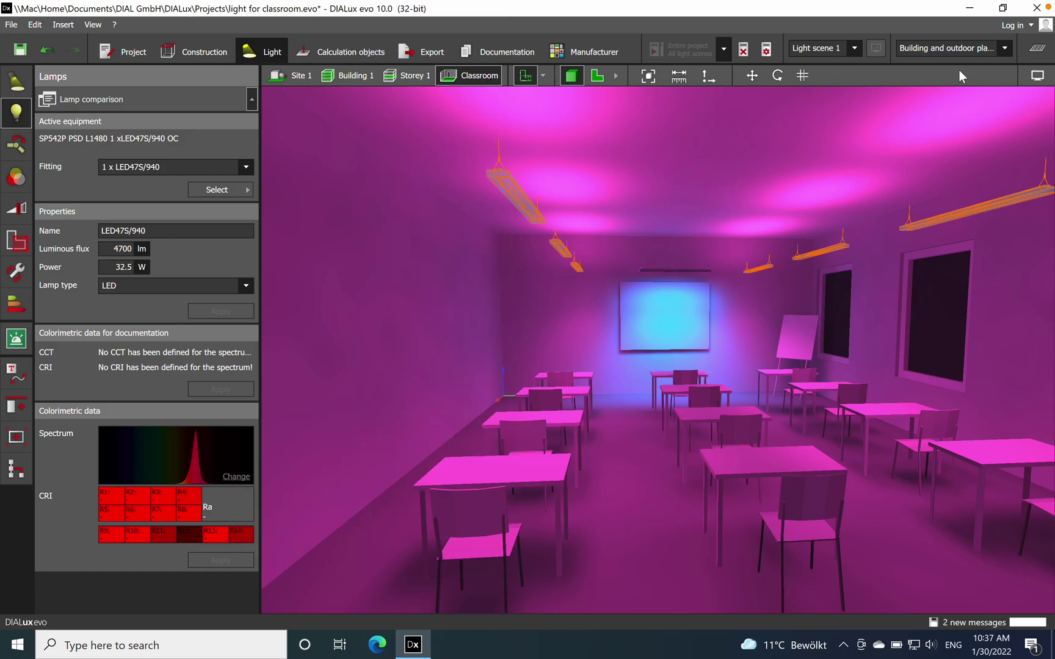
click(1037, 75)
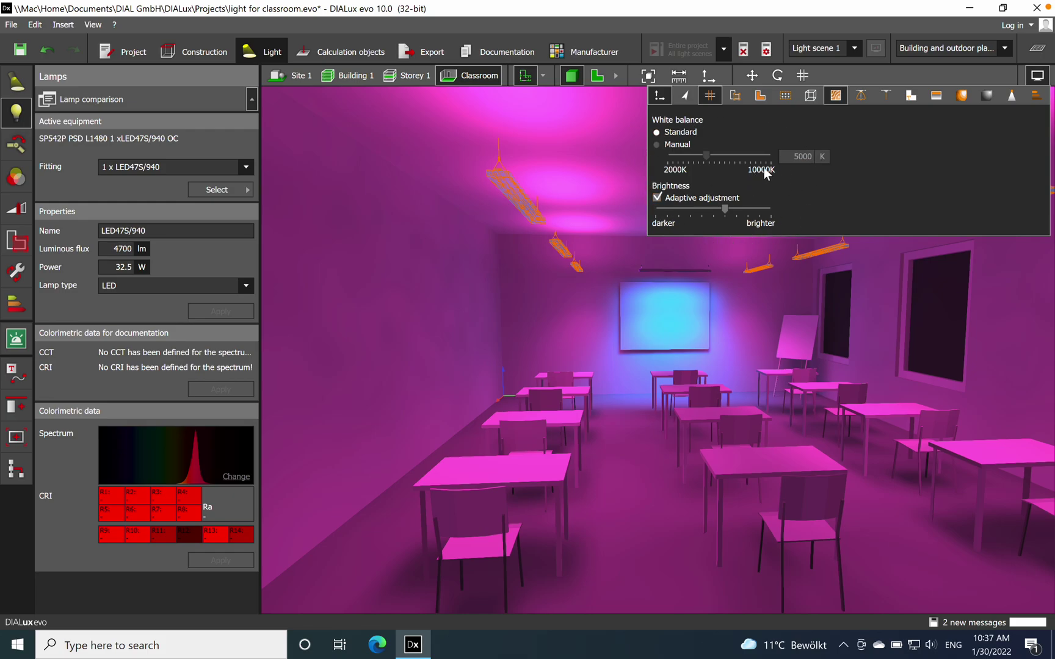
click(657, 145)
drag(703, 156, 730, 160)
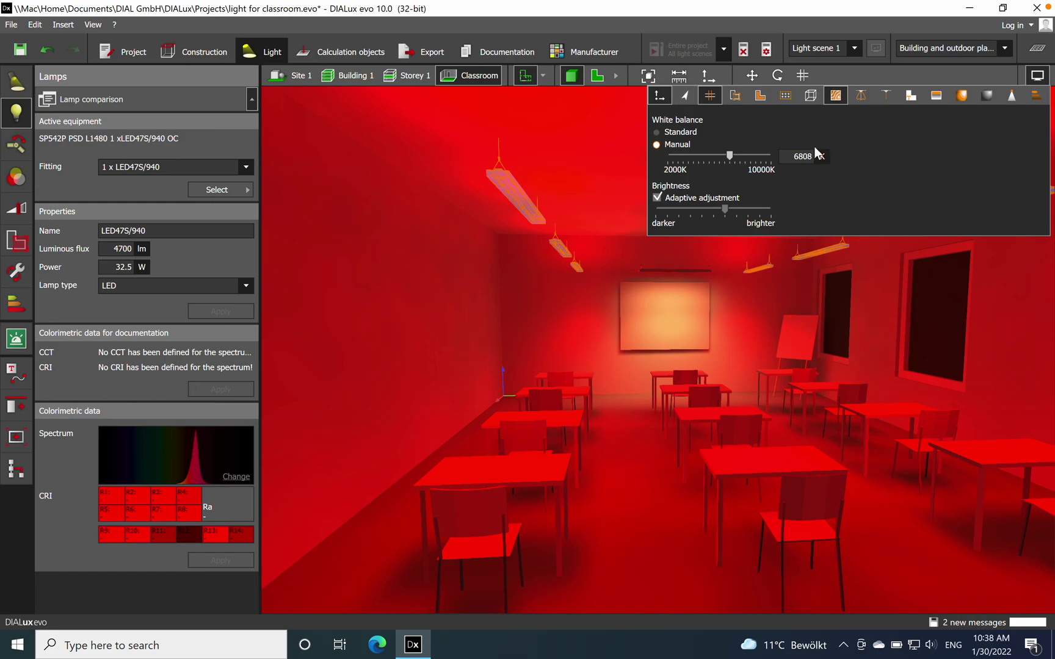
- Close Display options and orbit to a centred view down the deep-red classroom
click(1037, 75)
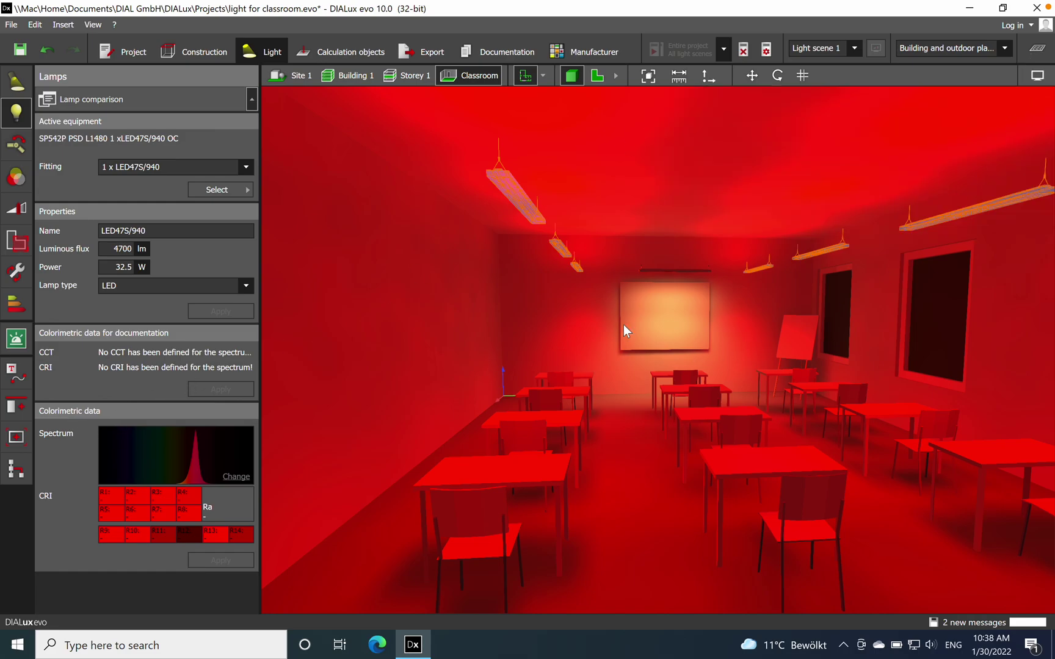
mouse_move(619, 437)
right_down()
mouse_move(556, 435)
mouse_move(610, 432)
right_up()
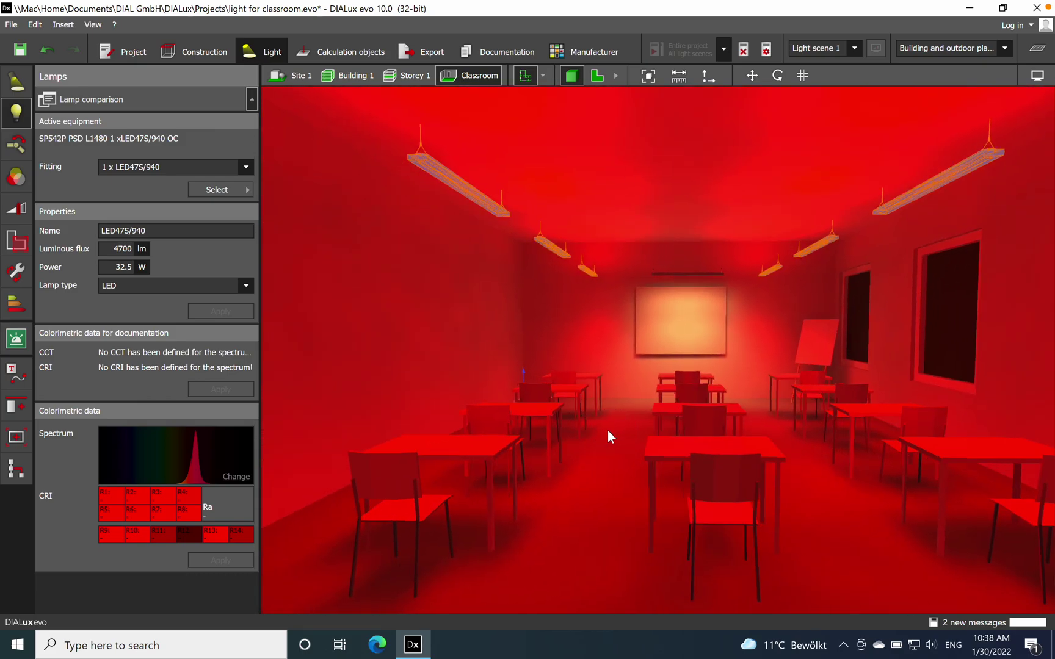